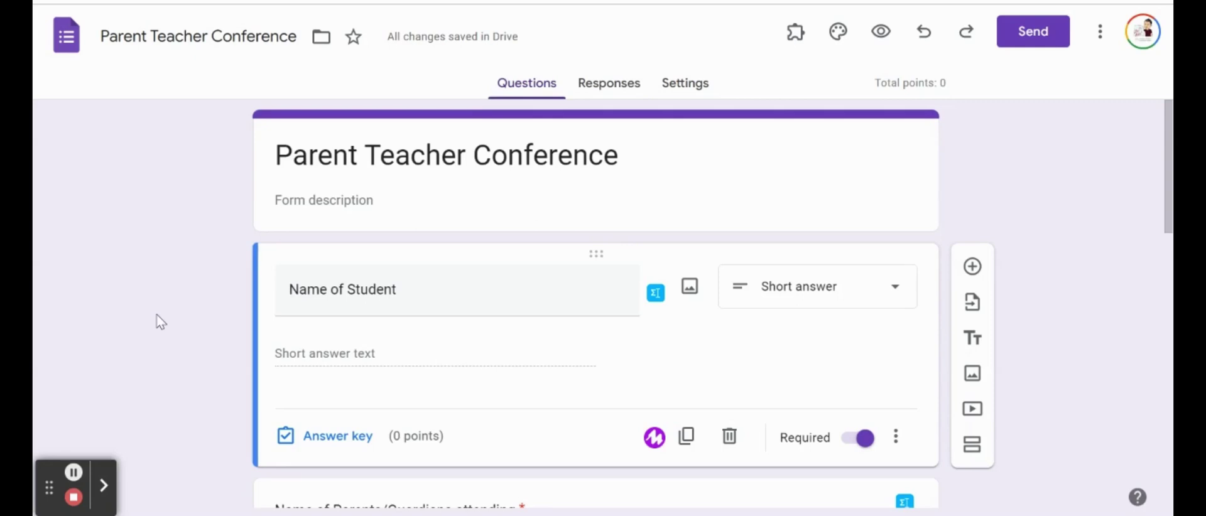
Review the interview-time question's 20-minute slots from 4:00 onward, then bring up the Add-ons menu.
scroll(161, 322, down, 2)
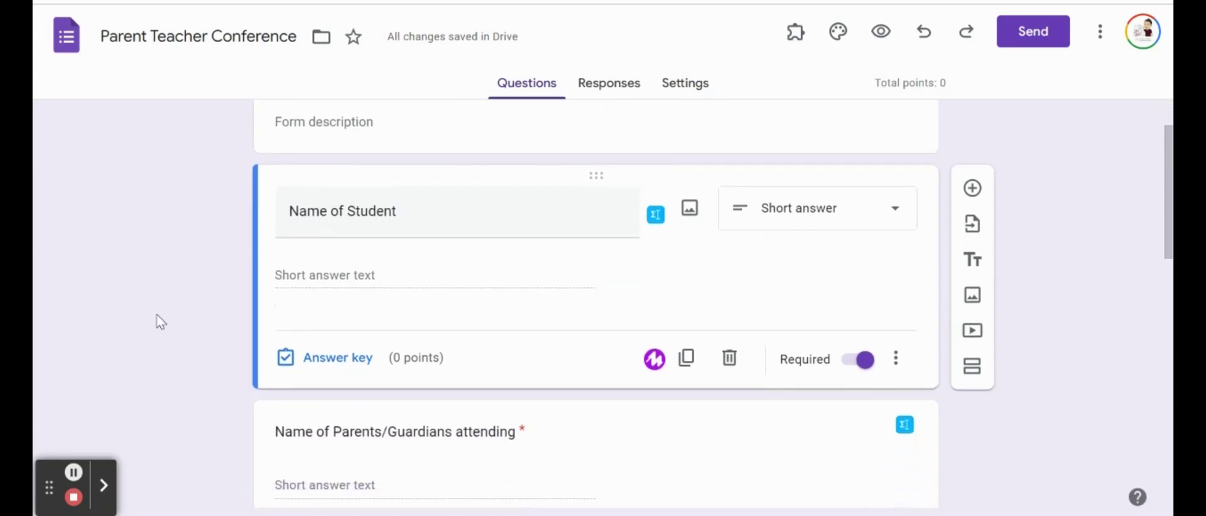
scroll(161, 322, down, 2)
scroll(161, 322, down, 2)
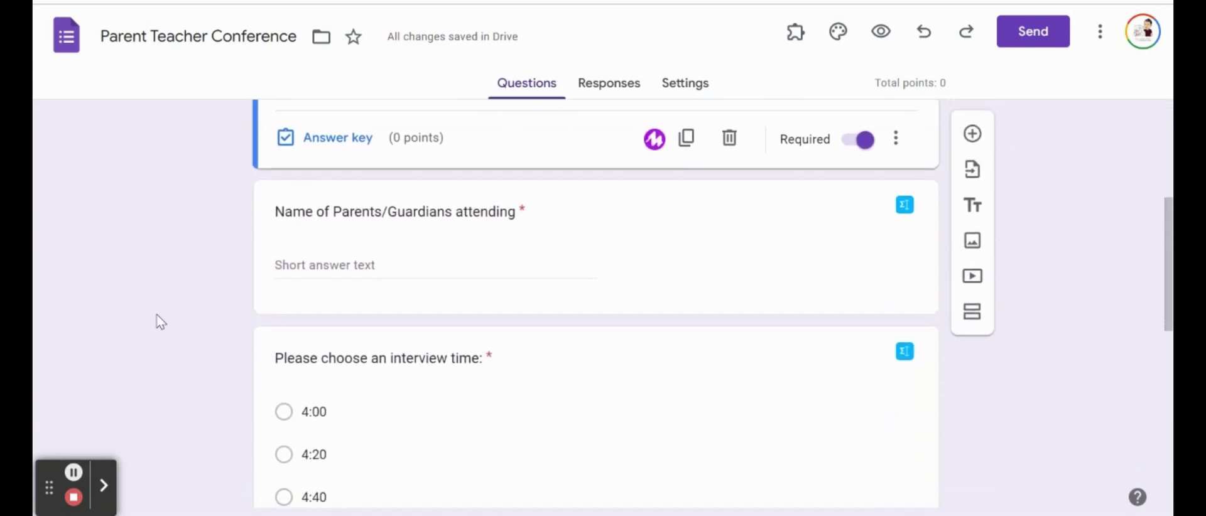
scroll(161, 322, down, 2)
scroll(161, 321, down, 3)
scroll(161, 321, down, 1)
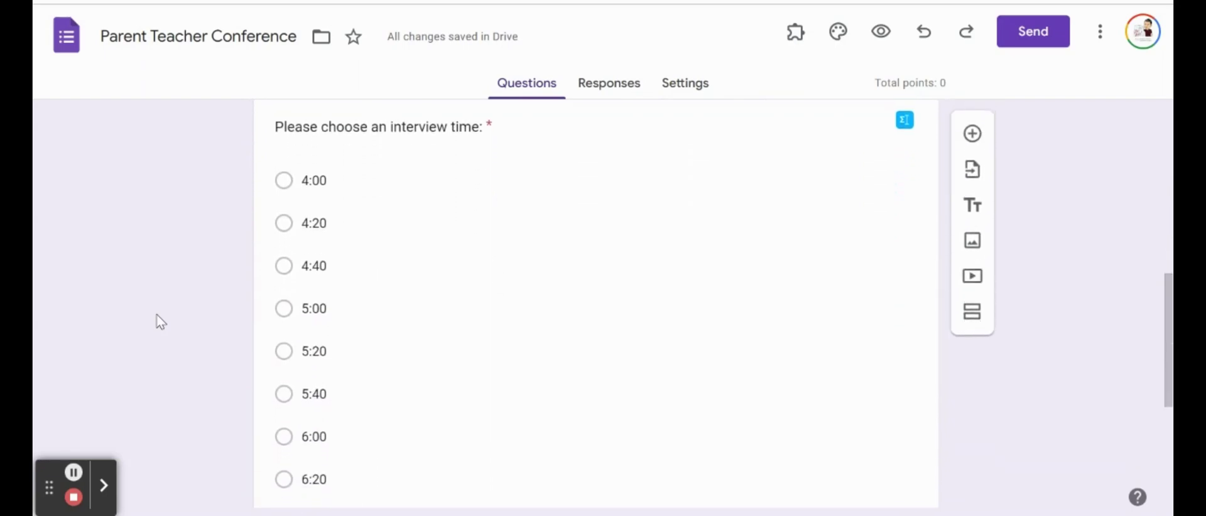
scroll(161, 321, down, 2)
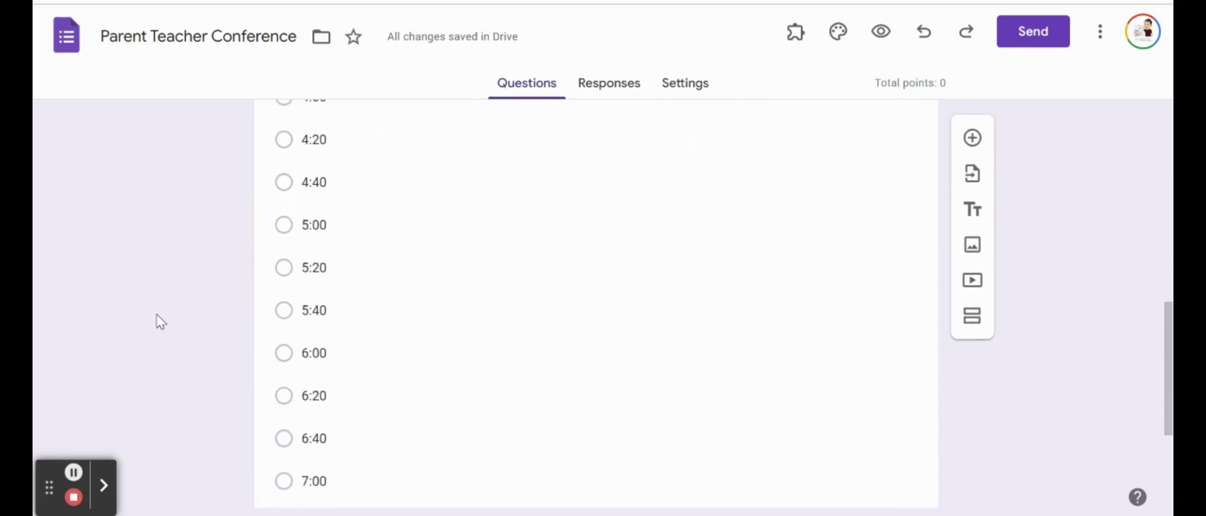
scroll(161, 321, up, 1)
scroll(161, 322, down, 2)
scroll(161, 322, down, 3)
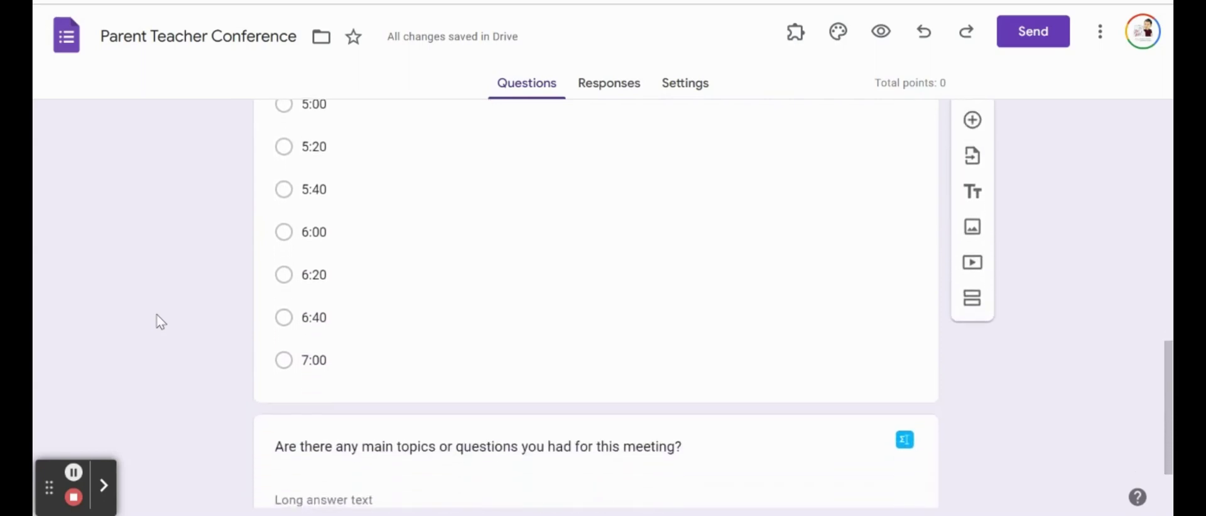
scroll(161, 321, down, 1)
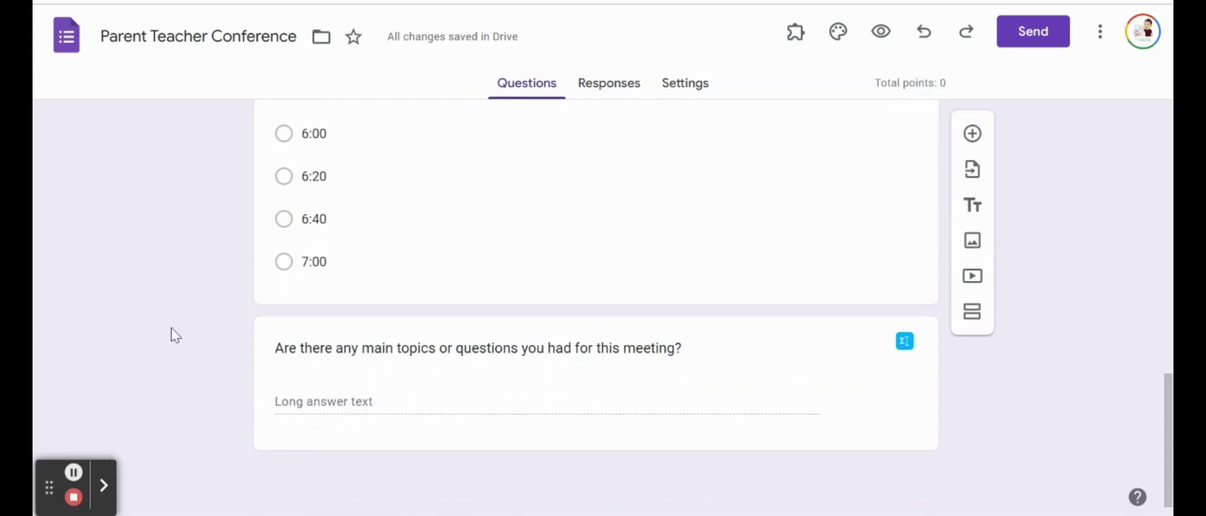
scroll(175, 335, up, 3)
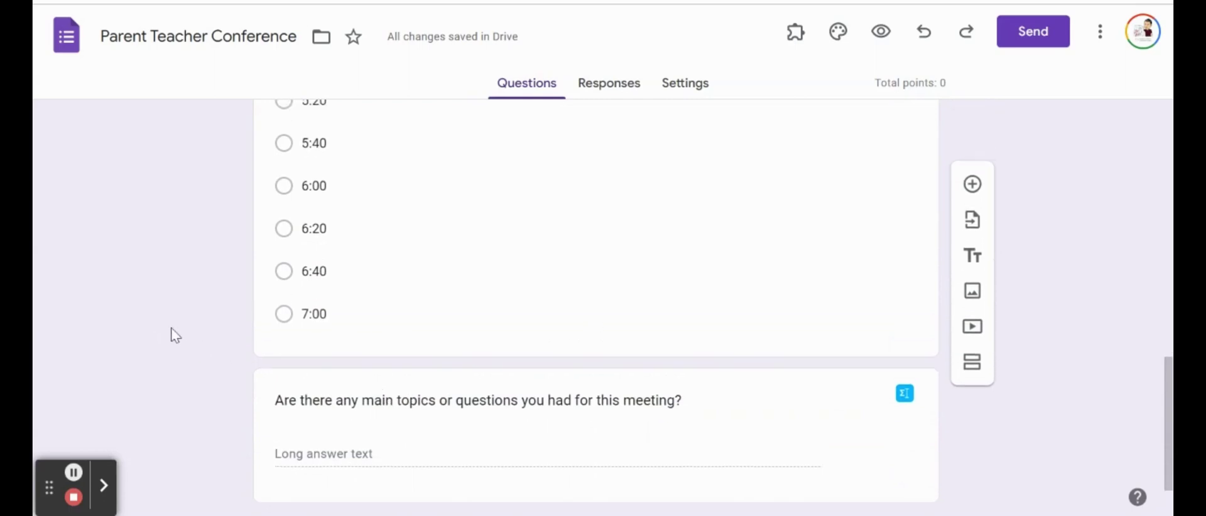
scroll(176, 335, up, 5)
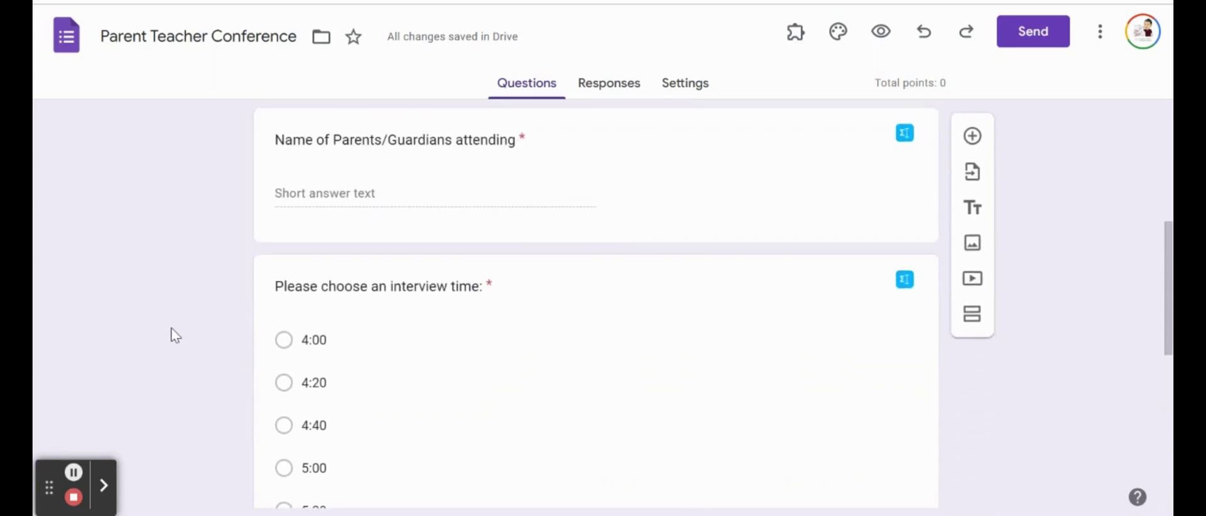
scroll(176, 335, up, 3)
scroll(175, 335, up, 3)
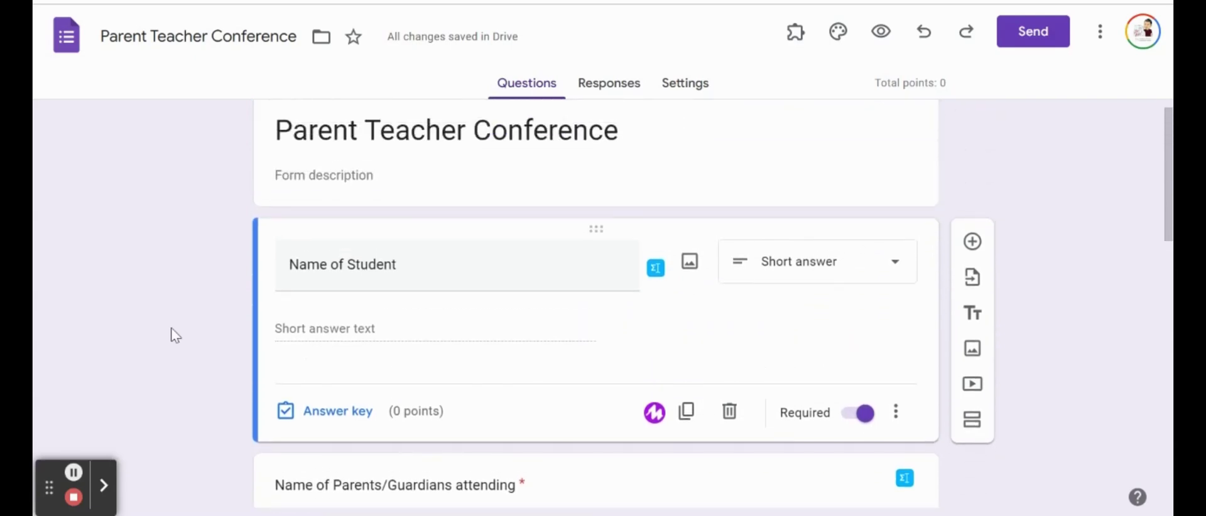
scroll(176, 335, down, 7)
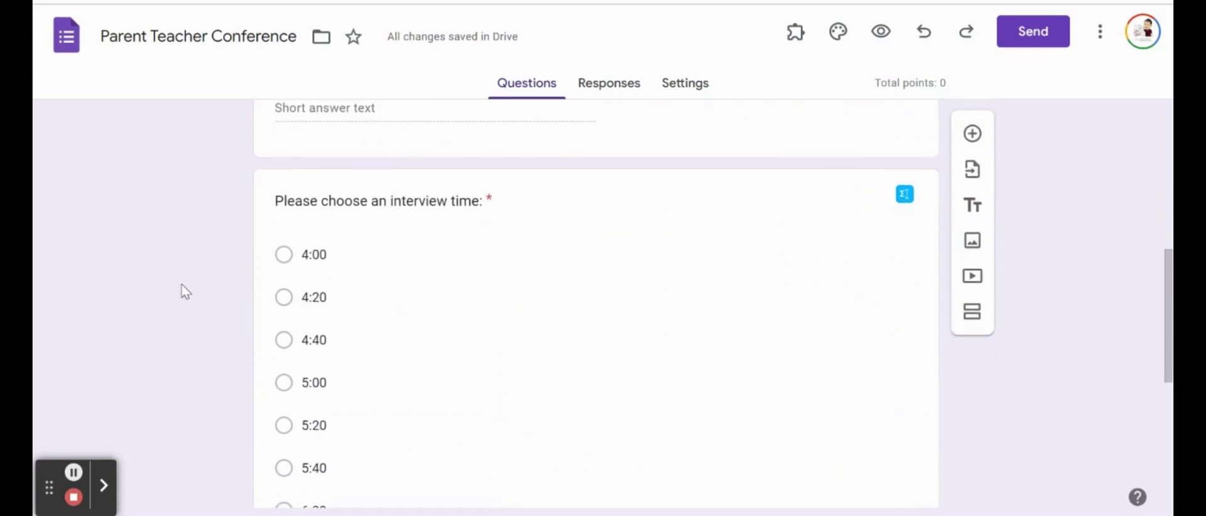
scroll(188, 291, down, 1)
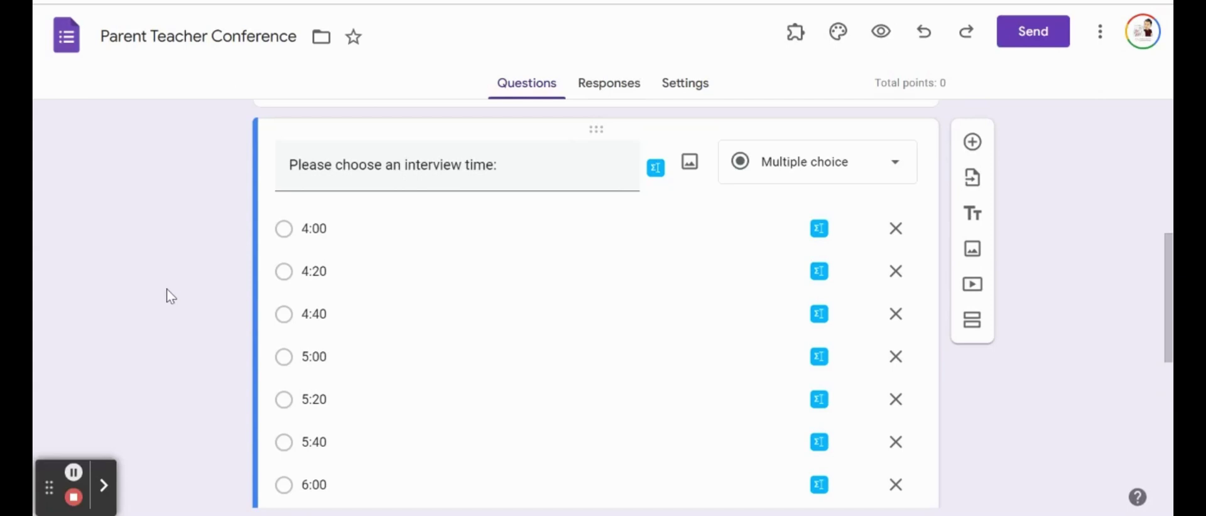
click(796, 35)
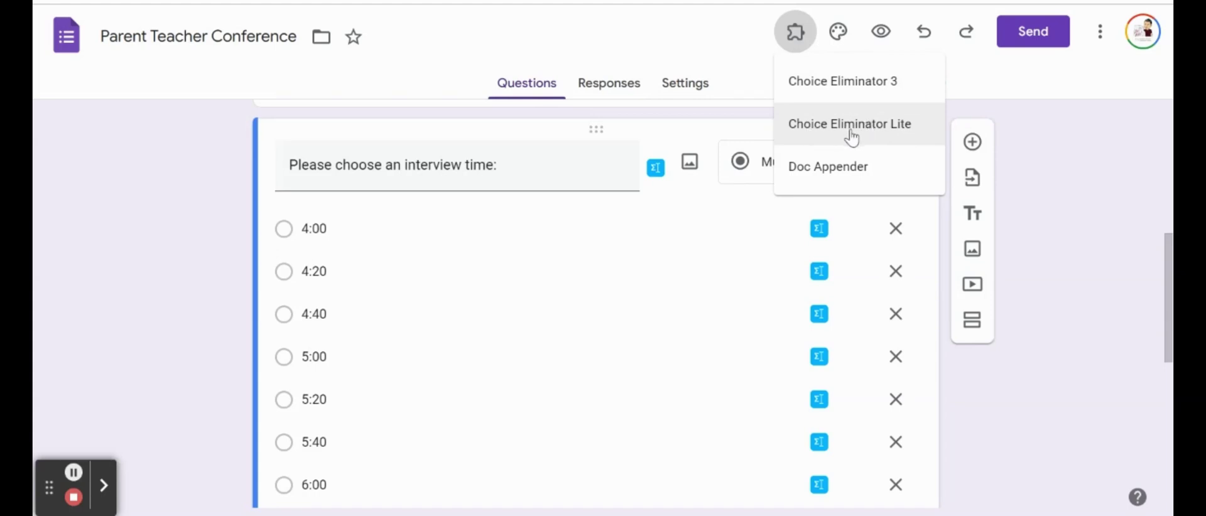
click(1063, 140)
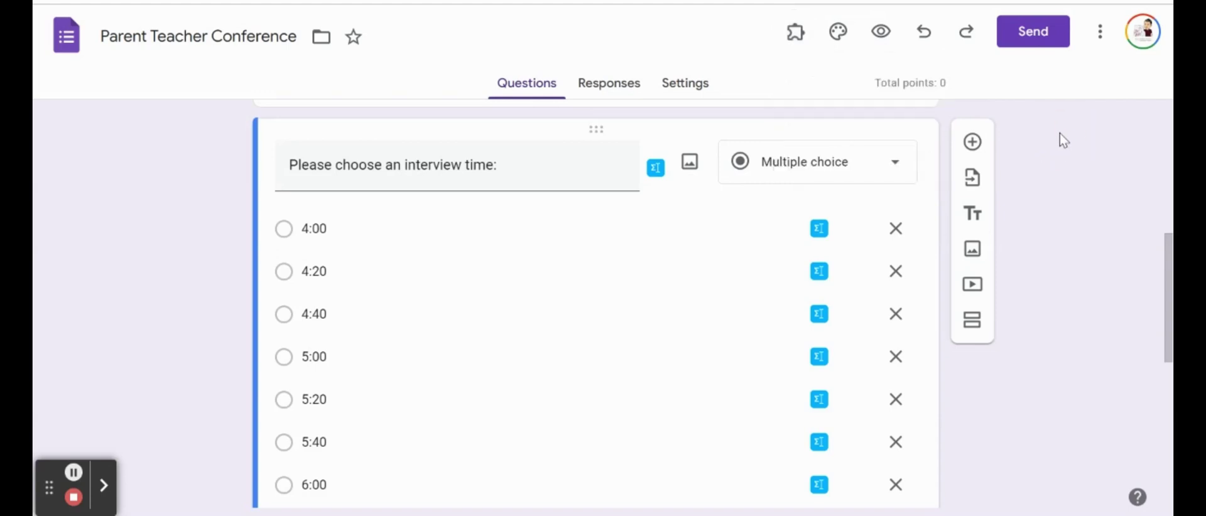
click(1098, 46)
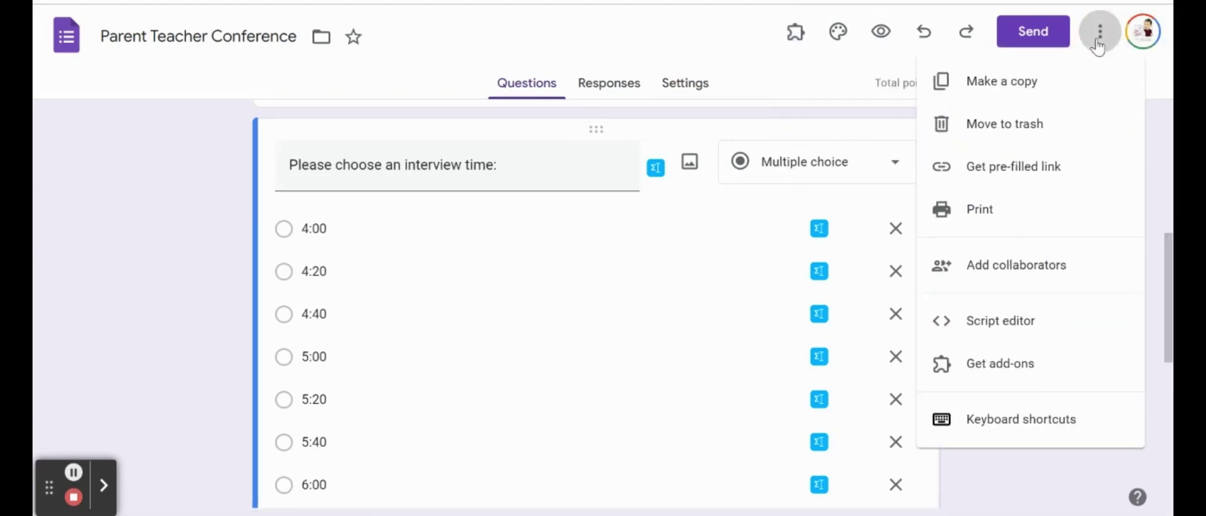
click(991, 370)
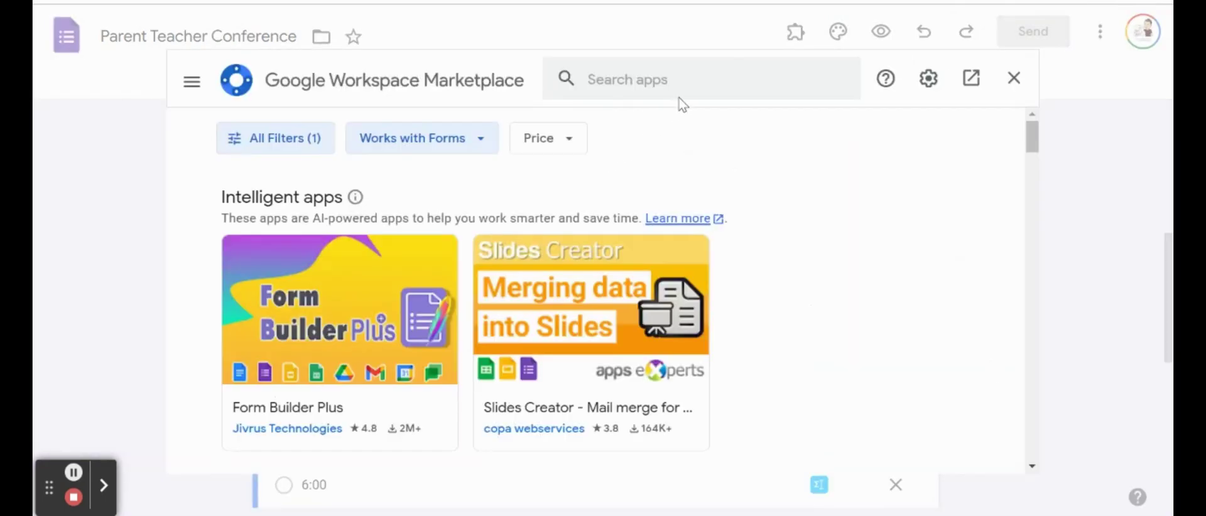
click(699, 84)
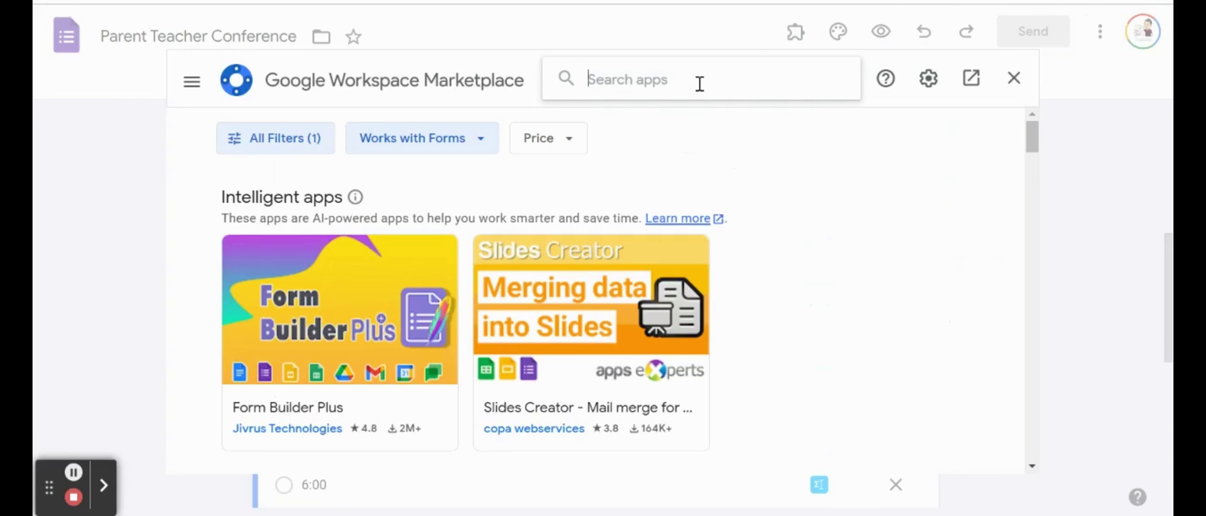
text(choice)
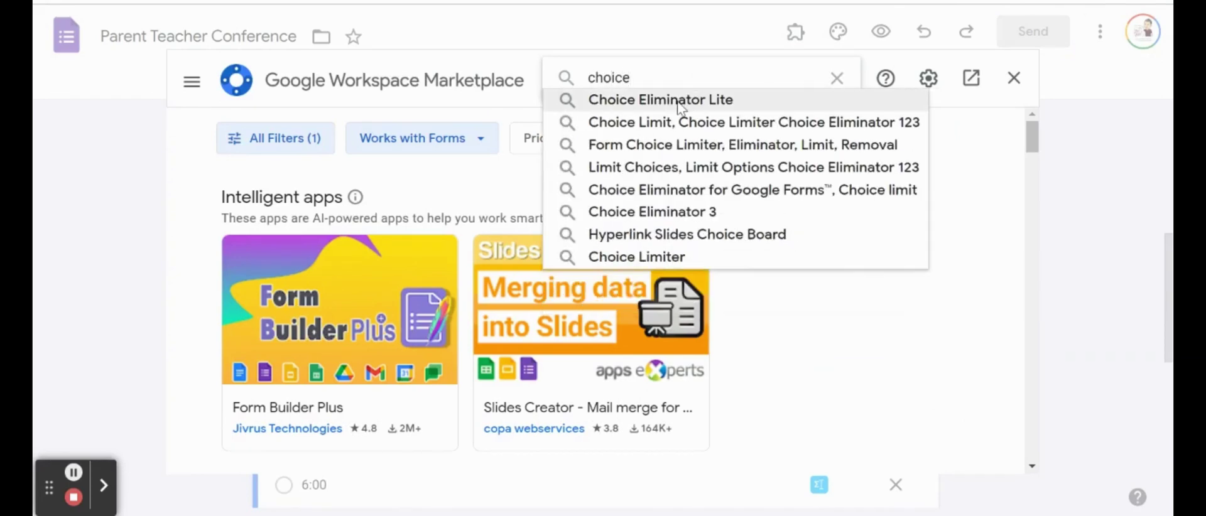
click(678, 106)
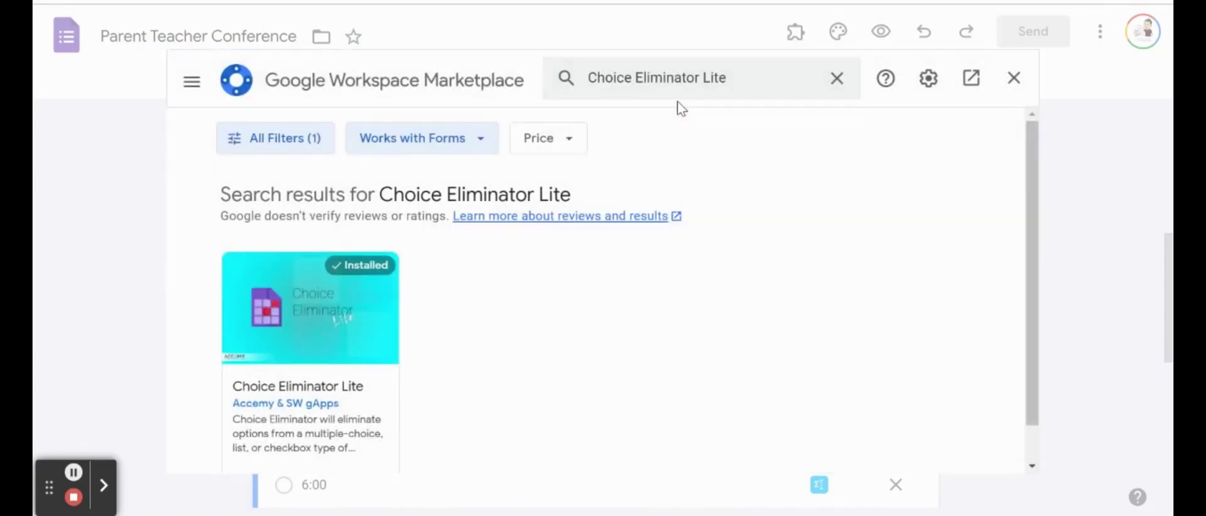
scroll(351, 308, down, 1)
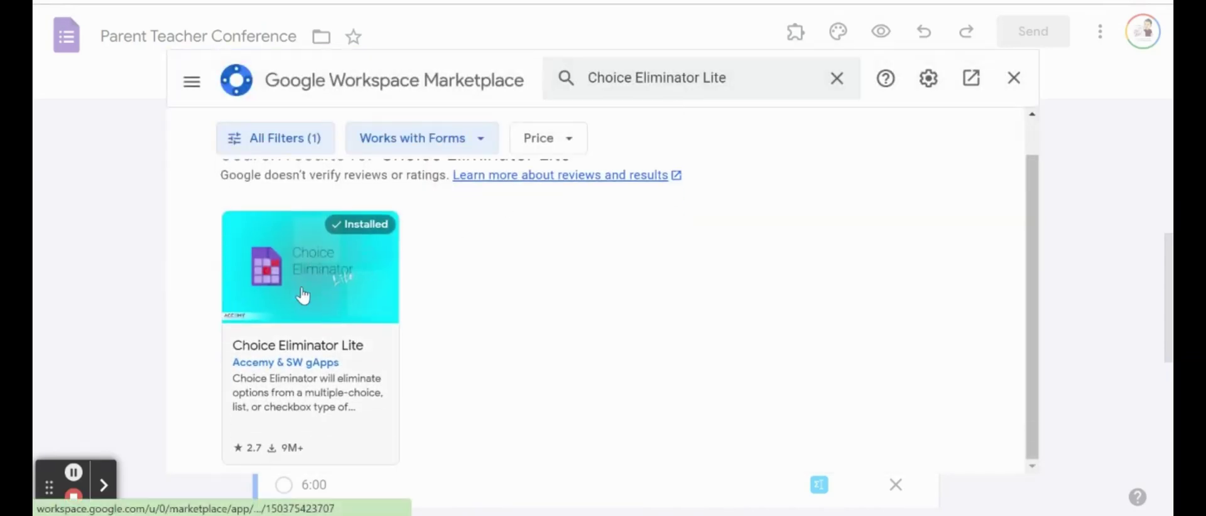
click(302, 289)
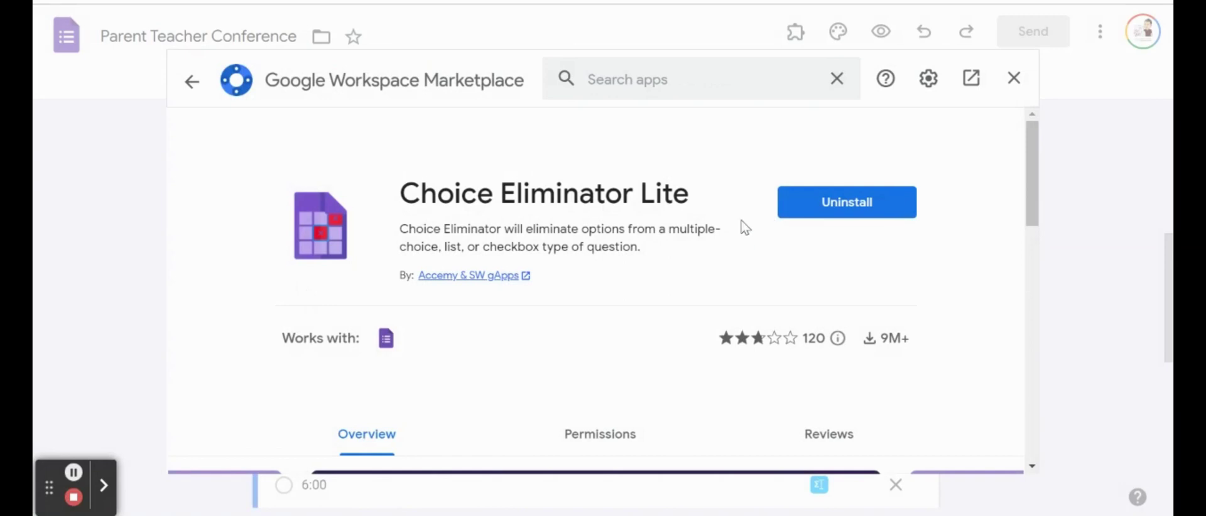
click(1014, 79)
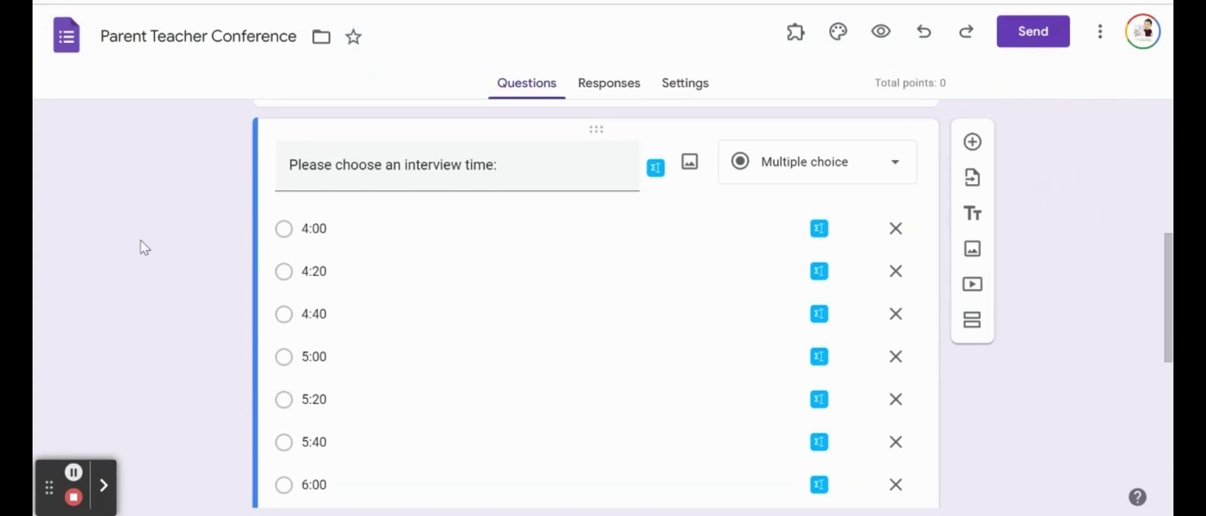
Open Choice Eliminator Lite's Configure sidebar from Add-ons and dismiss the author's note.
scroll(483, 227, up, 6)
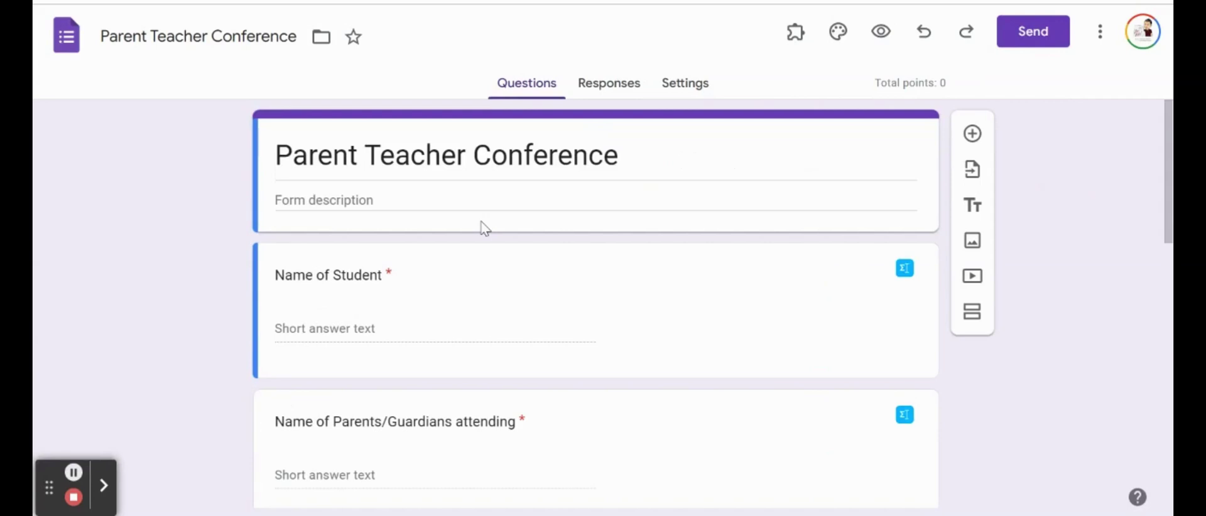
click(795, 32)
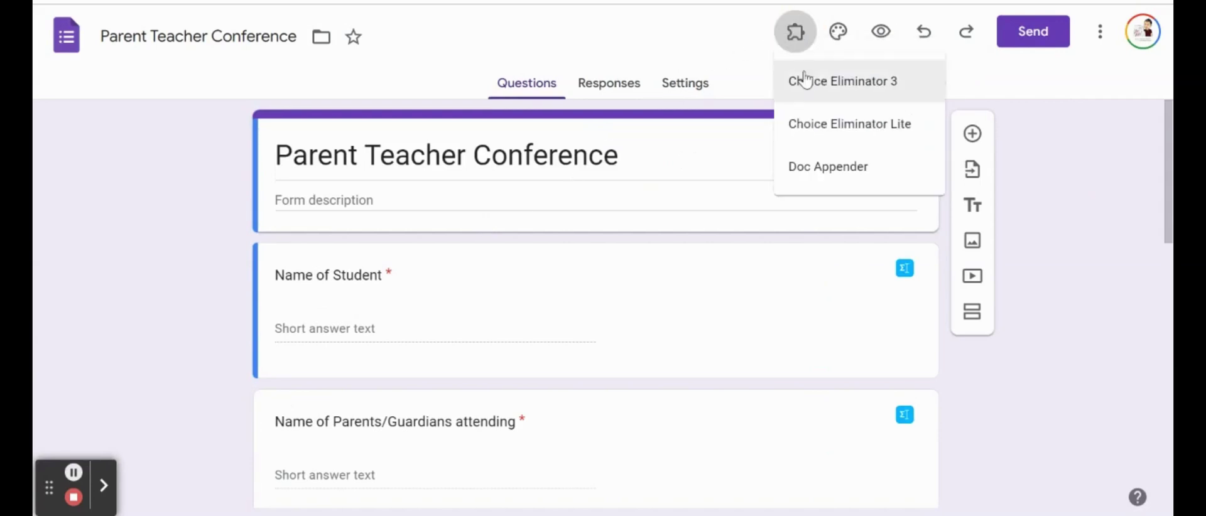
click(815, 123)
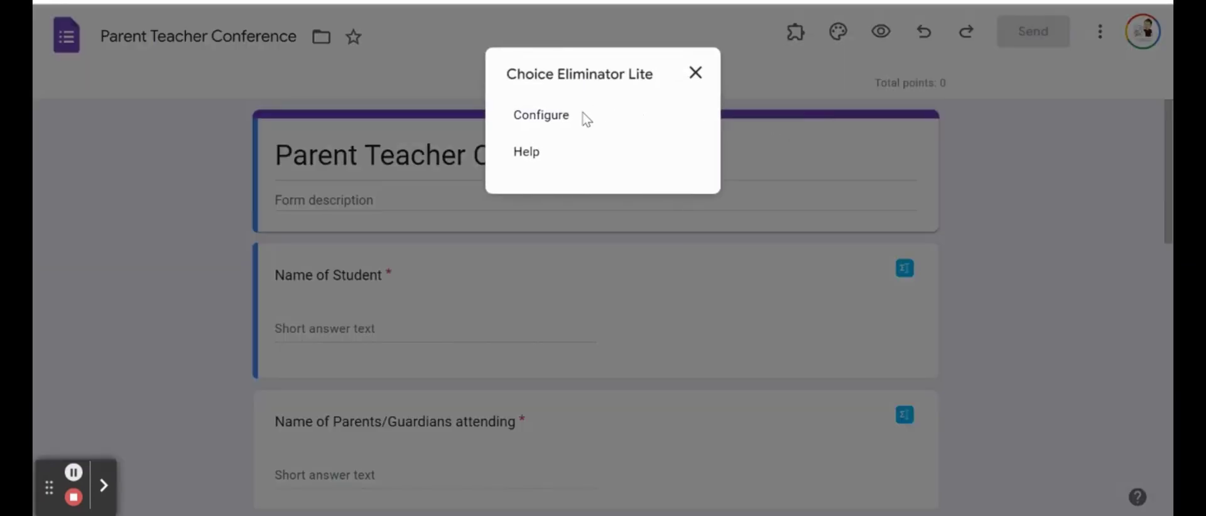
click(542, 116)
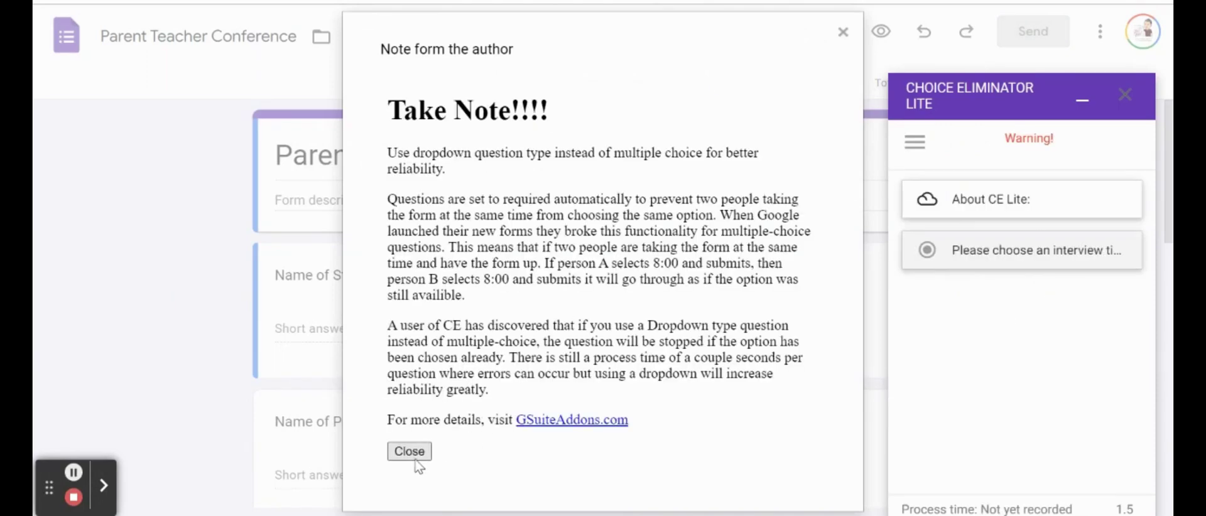
click(414, 457)
scroll(587, 361, down, 5)
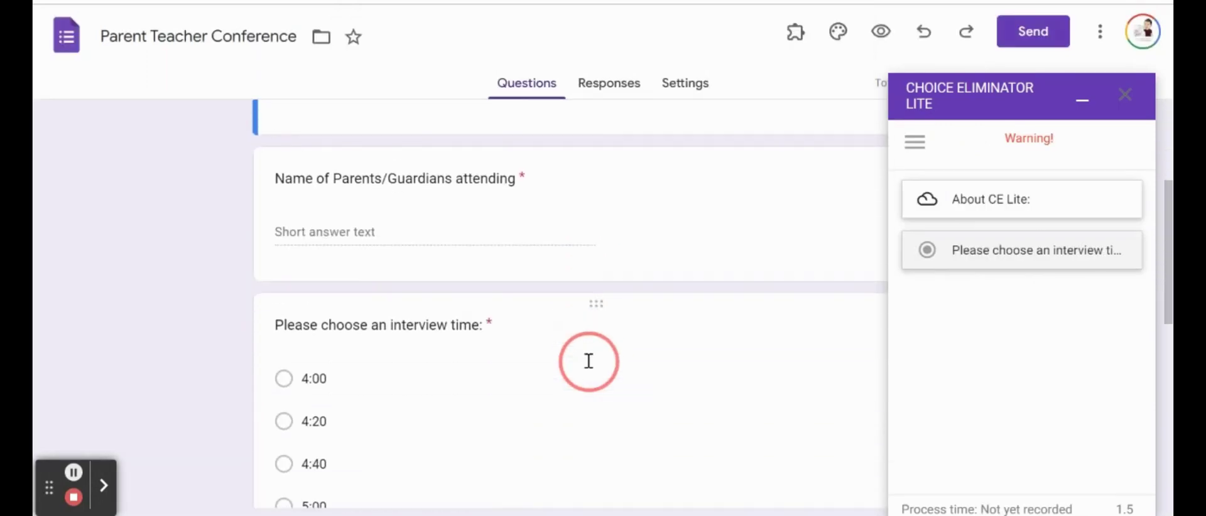
scroll(588, 361, down, 2)
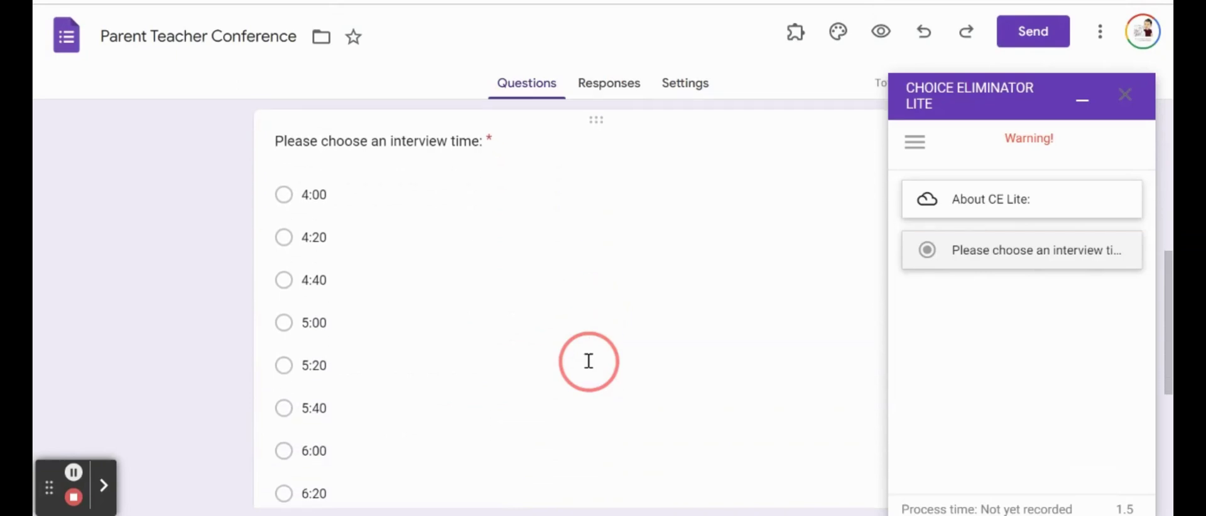
click(1015, 262)
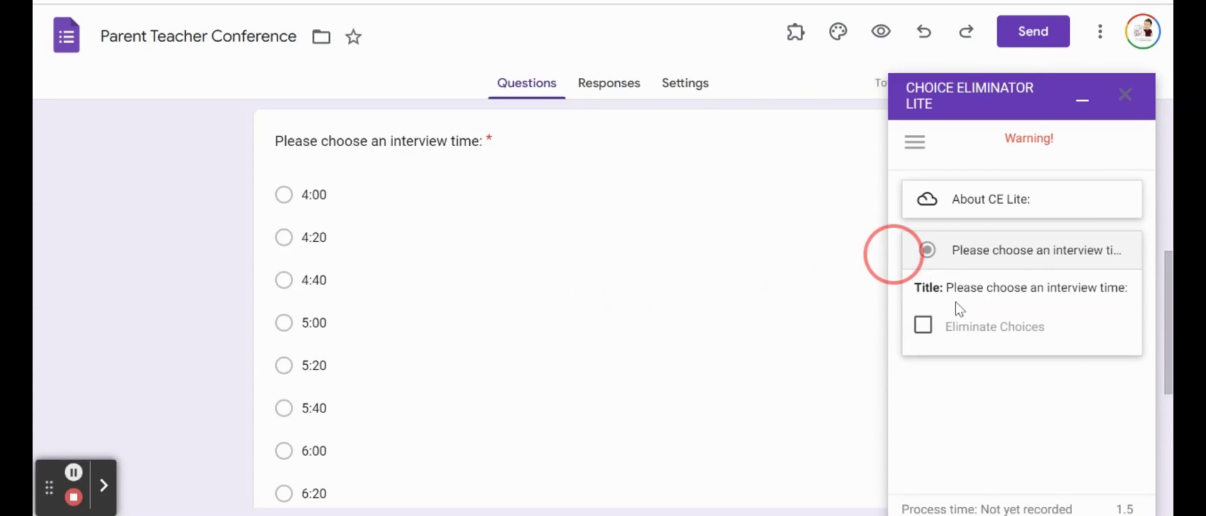
click(923, 328)
click(1081, 104)
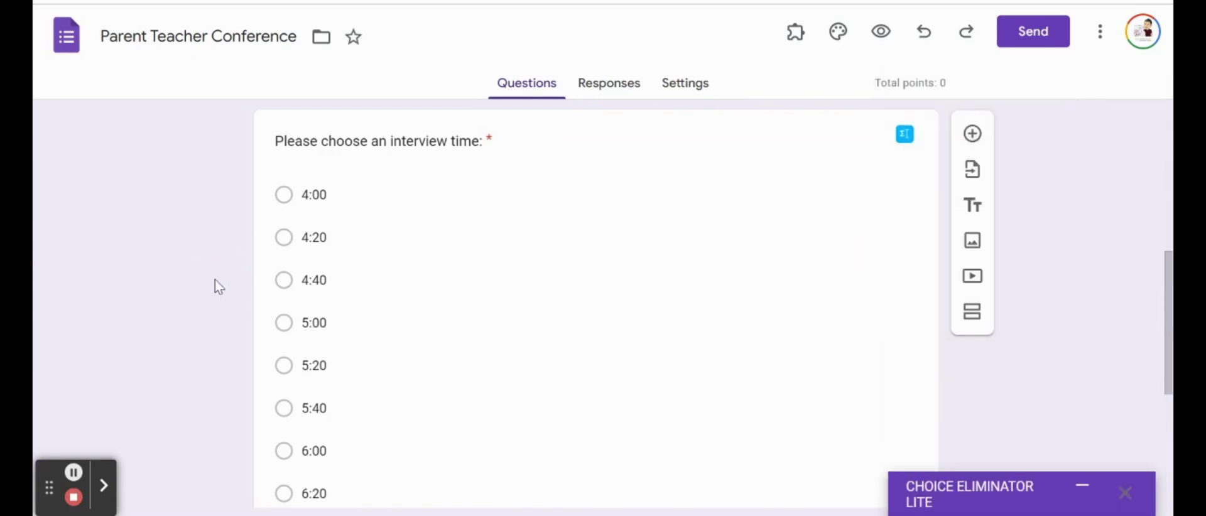
scroll(215, 287, down, 2)
scroll(216, 287, up, 1)
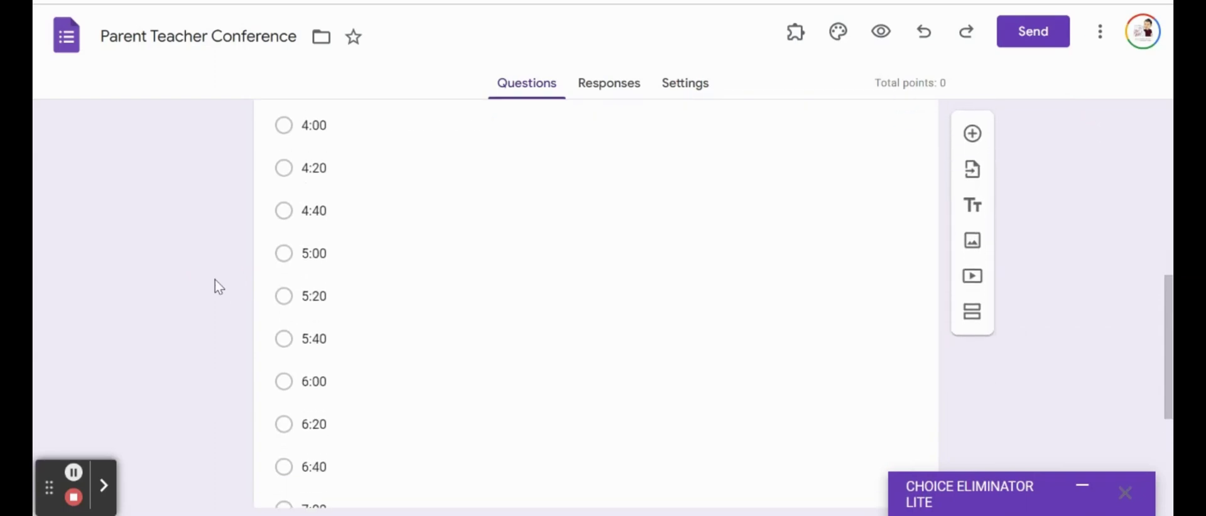
scroll(216, 287, up, 5)
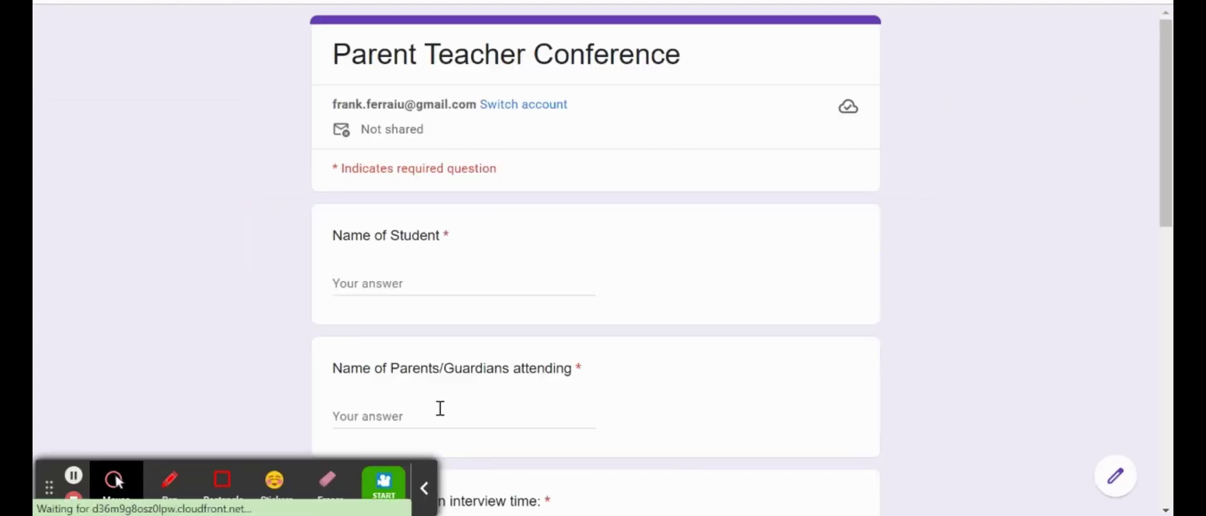
In the preview, enter the student's name and 'Mom and Dad' as parents/guardians.
click(424, 489)
click(401, 281)
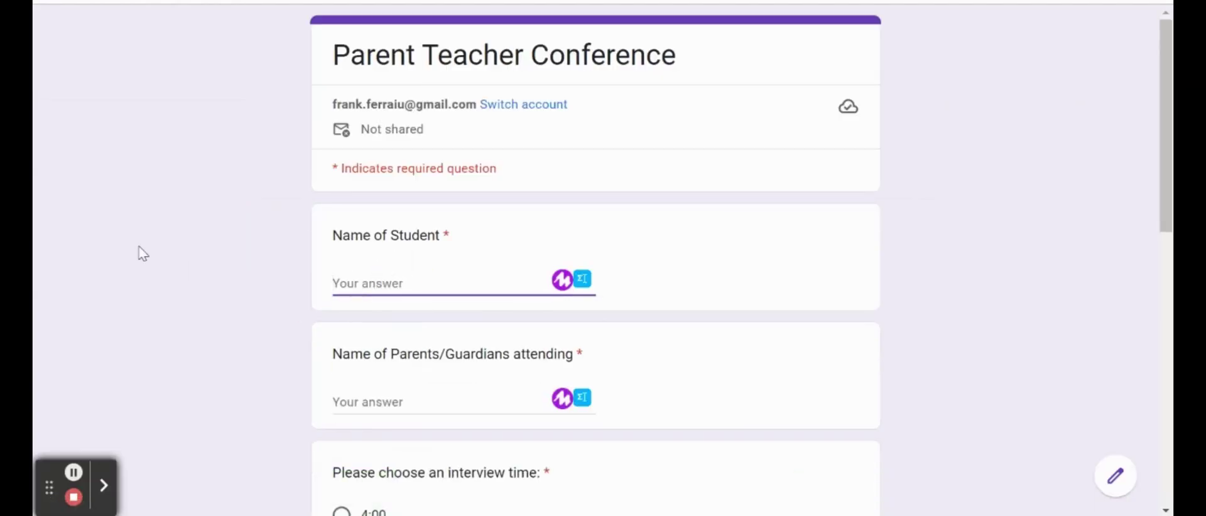
text(Frank F)
scroll(143, 254, down, 2)
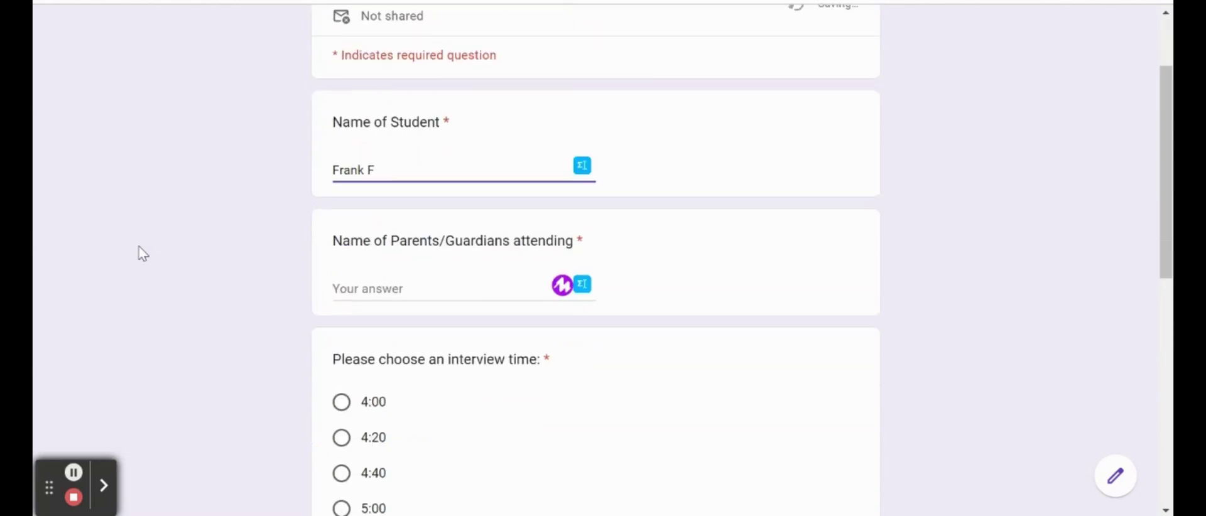
click(352, 313)
click(382, 287)
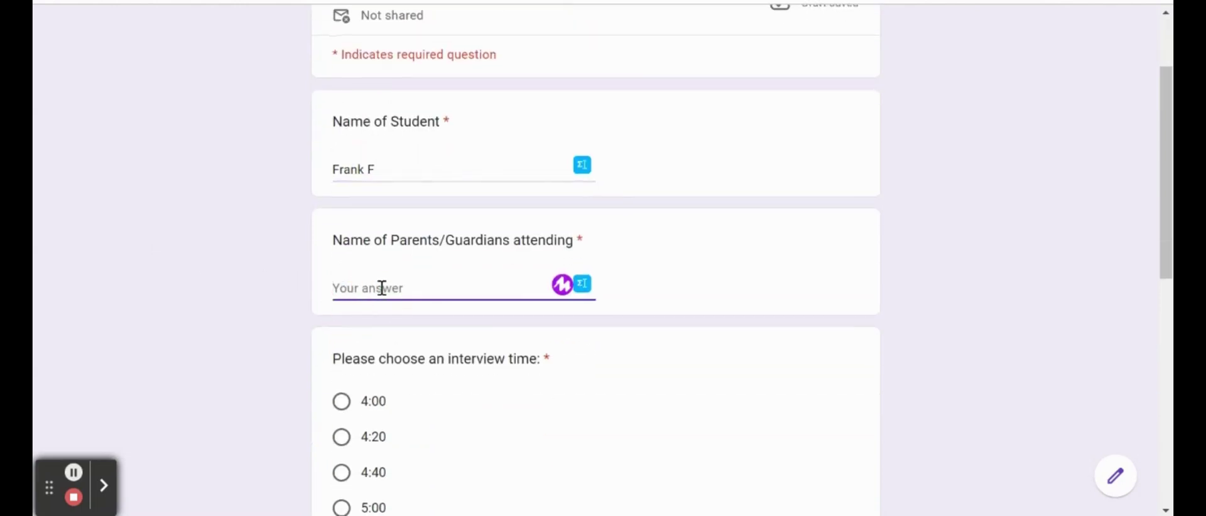
text(Mom and Dad)
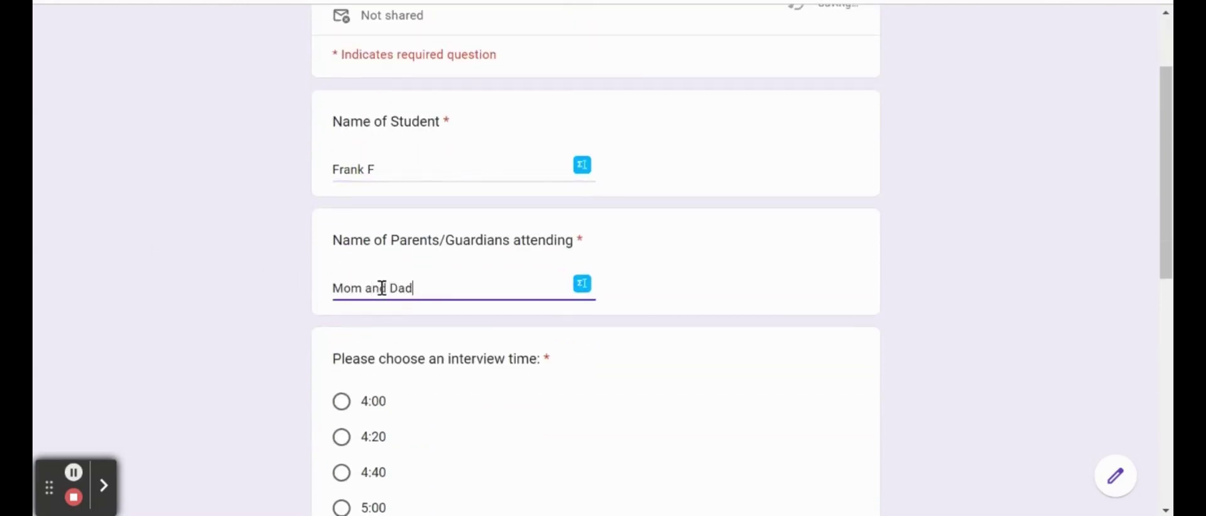
scroll(382, 290, down, 4)
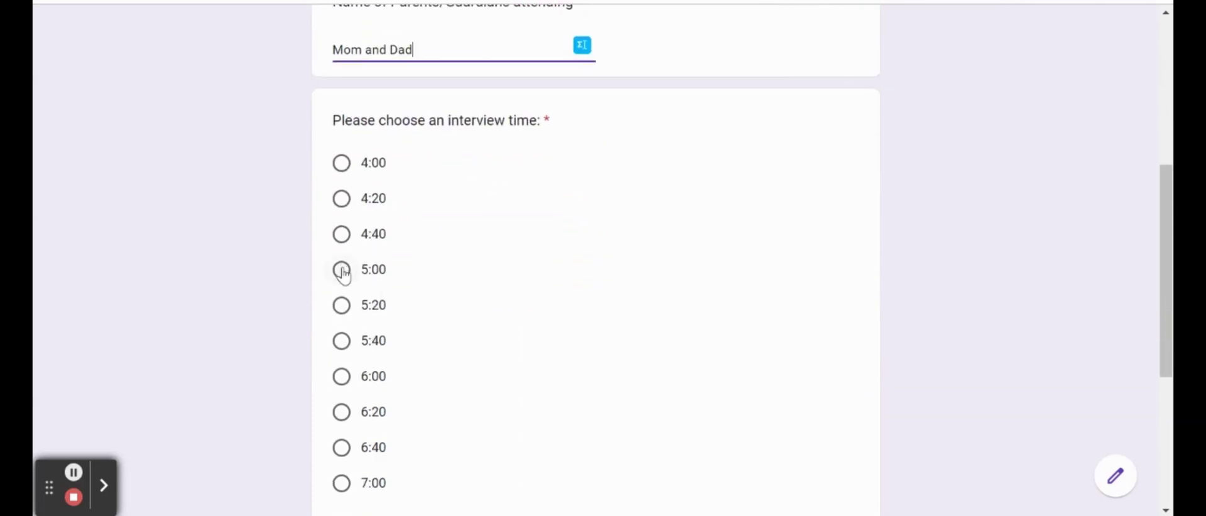
Choose the 5:00 slot, enter topic 'Just a check in', and submit.
click(342, 270)
scroll(280, 261, down, 3)
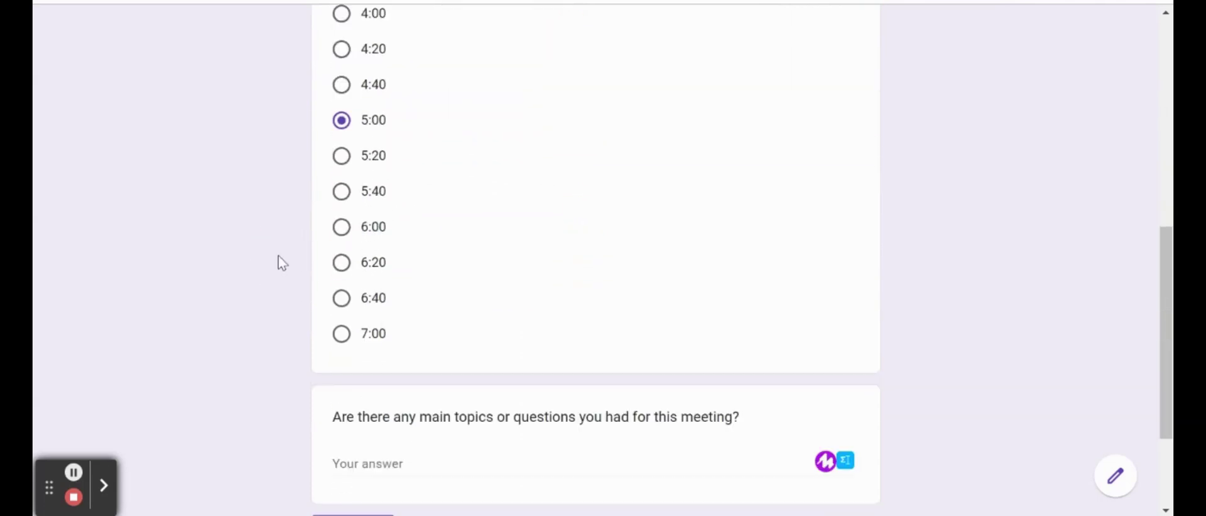
scroll(280, 262, down, 2)
click(370, 306)
text(Just a check in)
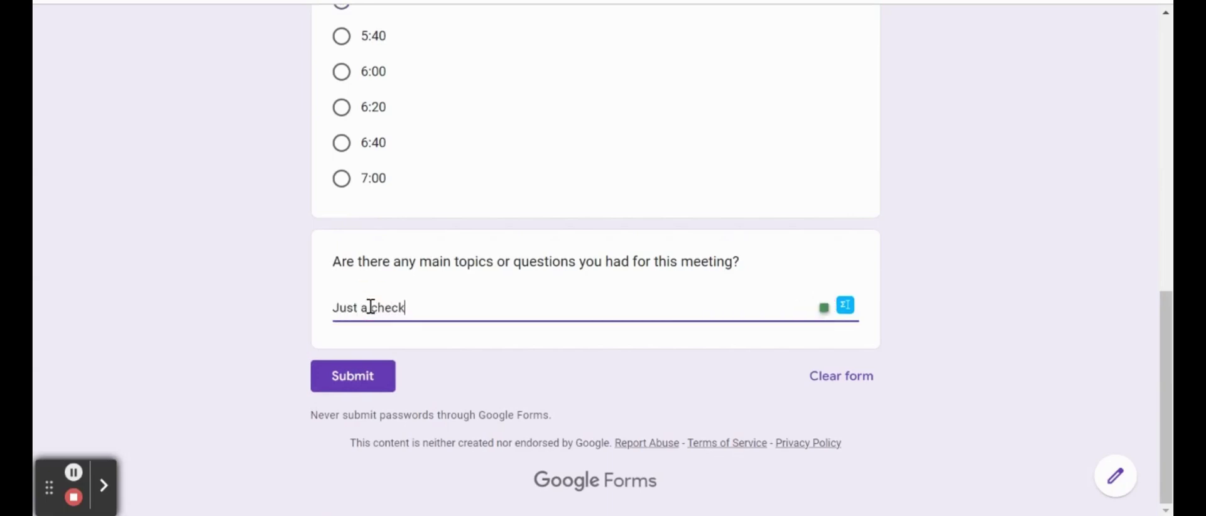
click(343, 381)
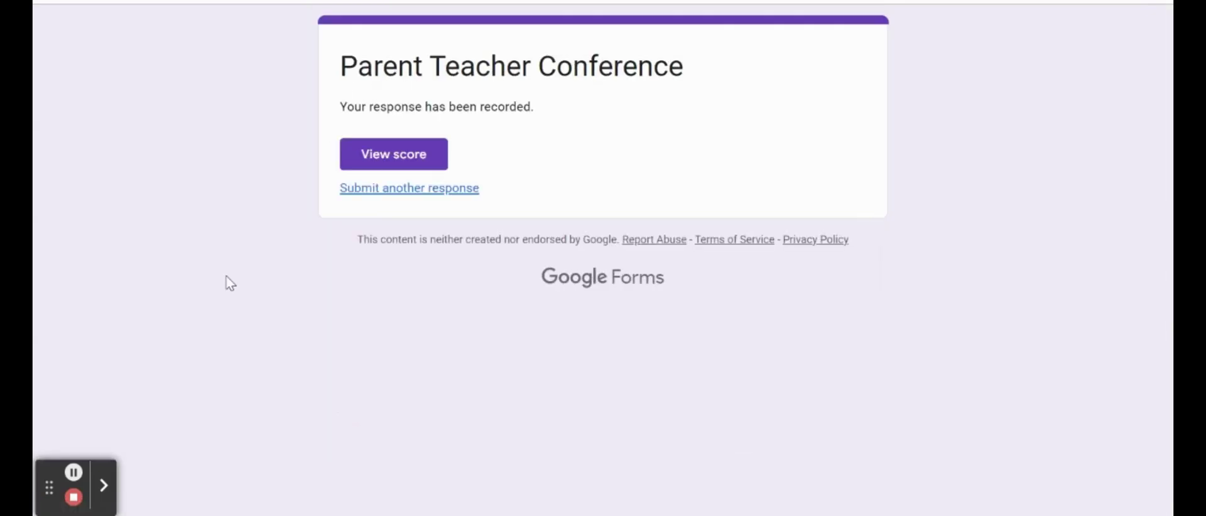
Start another response with the student's name and 'Dad and Mom' as parents/guardians.
click(385, 193)
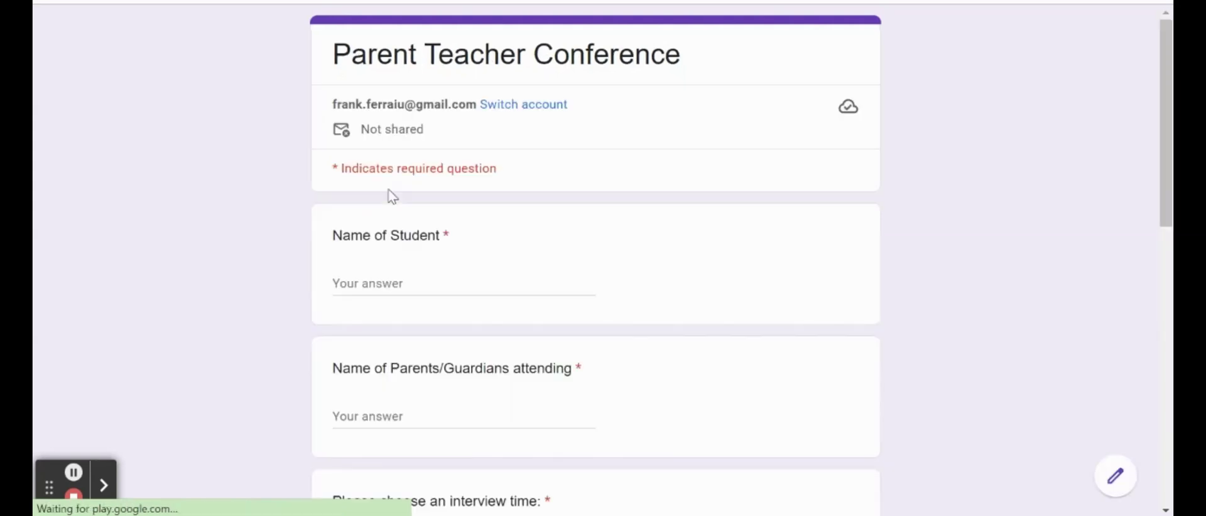
scroll(244, 221, down, 5)
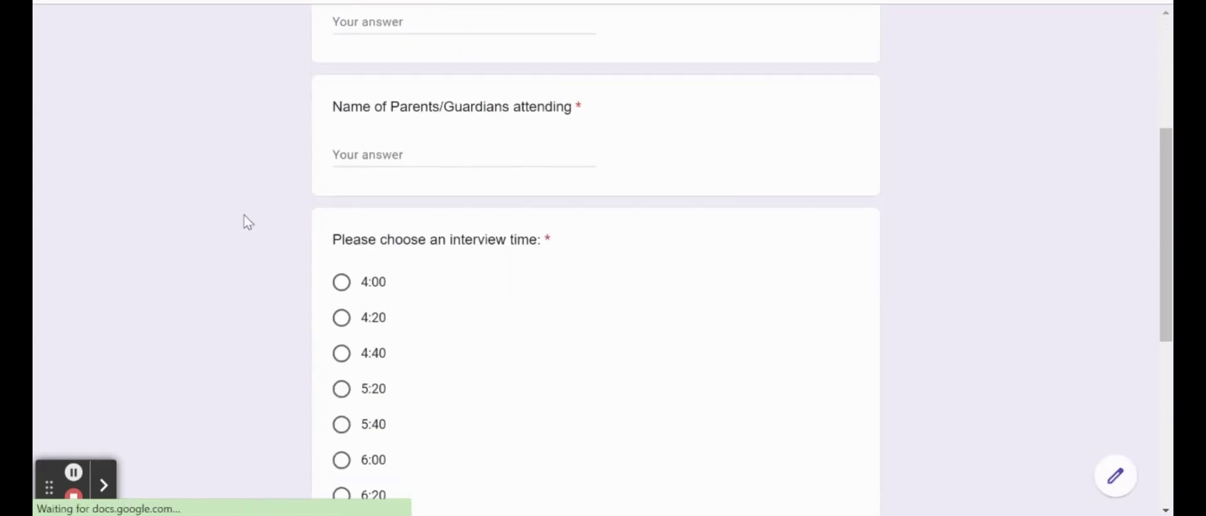
scroll(245, 221, down, 3)
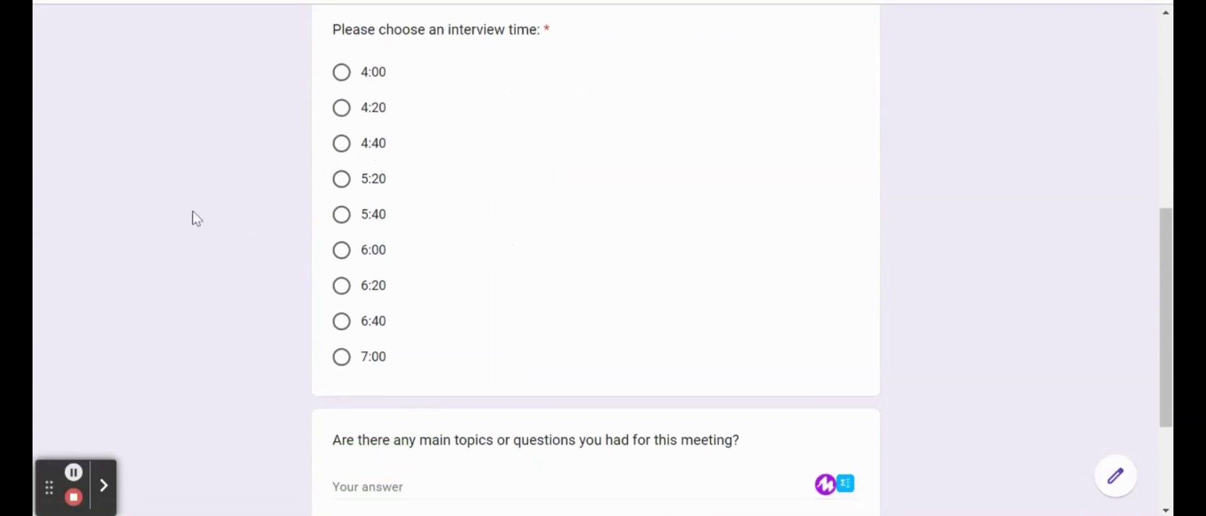
scroll(191, 218, down, 1)
scroll(191, 218, up, 6)
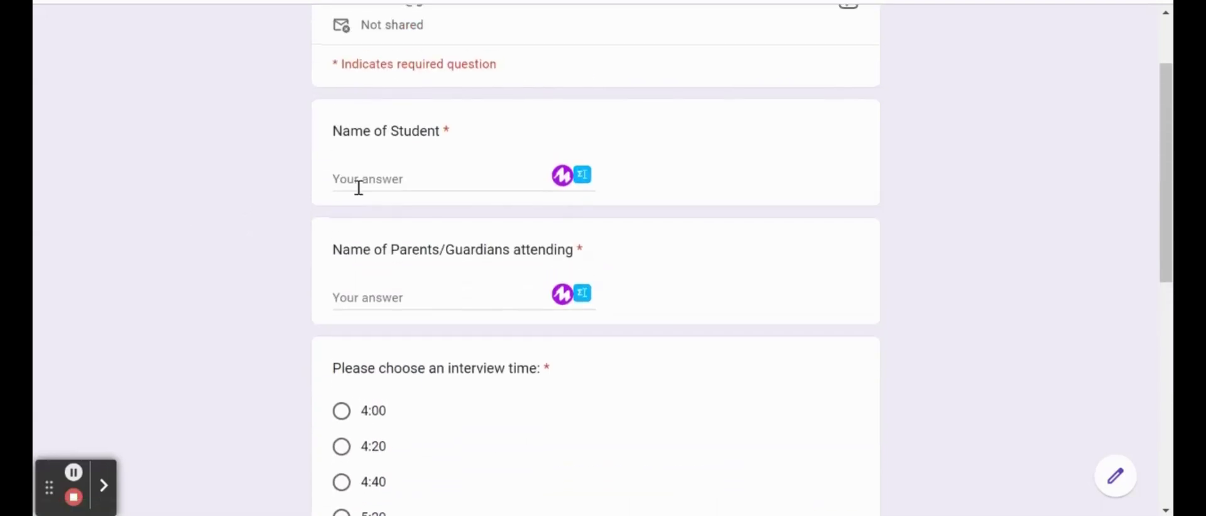
click(358, 181)
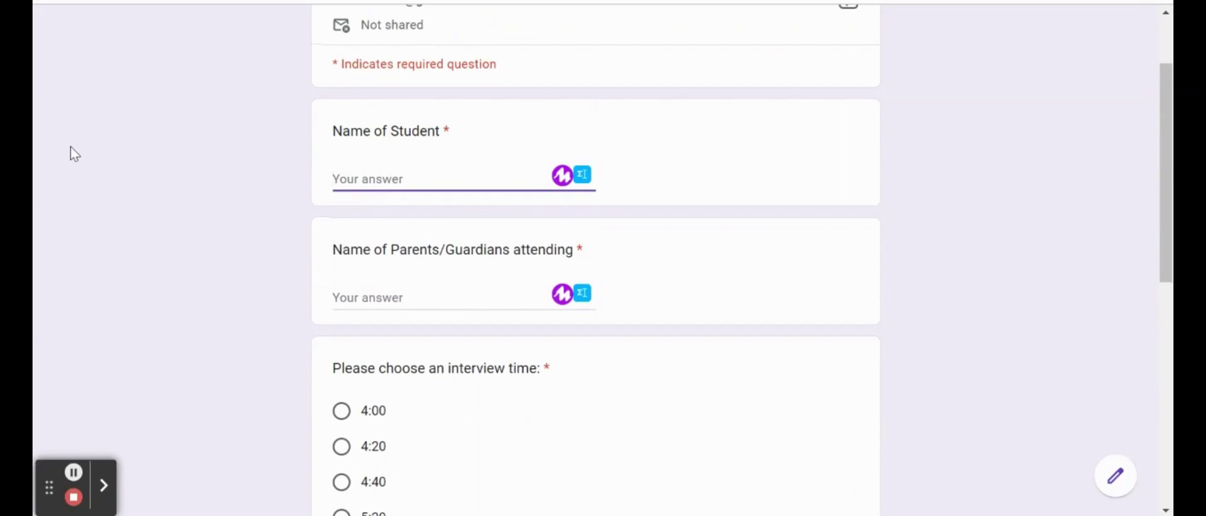
text(Ashley)
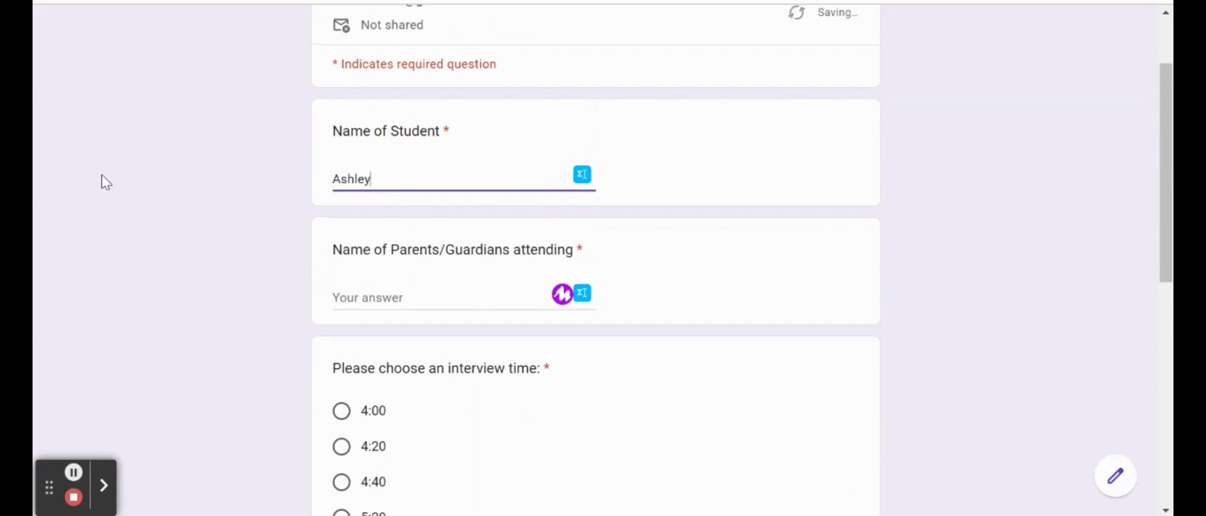
click(366, 291)
text(Dad and Mom)
Choose the 4:00 interview slot and submit the second response.
scroll(365, 291, down, 4)
click(340, 190)
scroll(256, 210, down, 5)
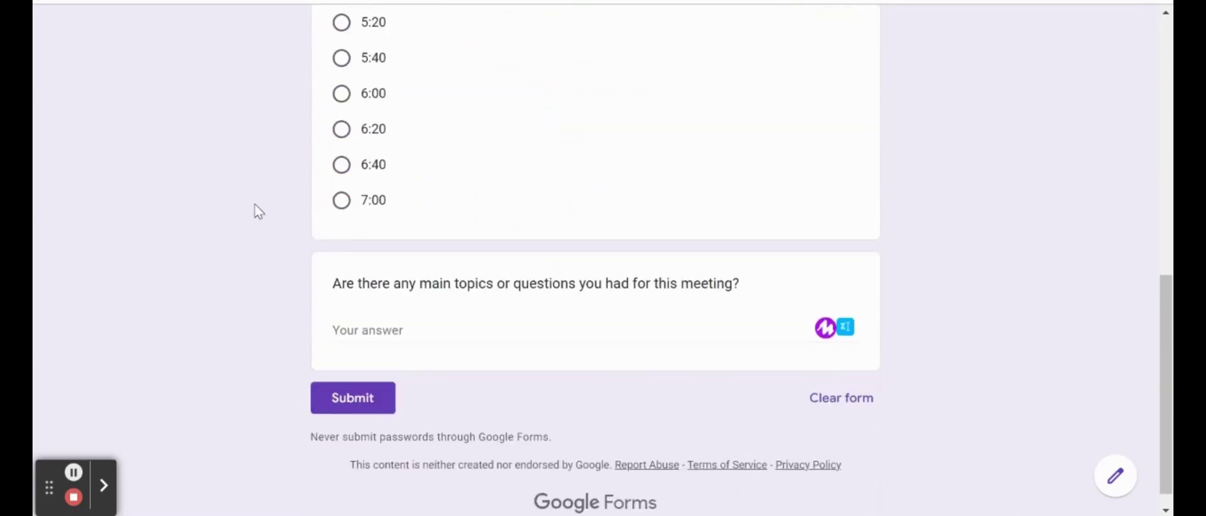
click(337, 384)
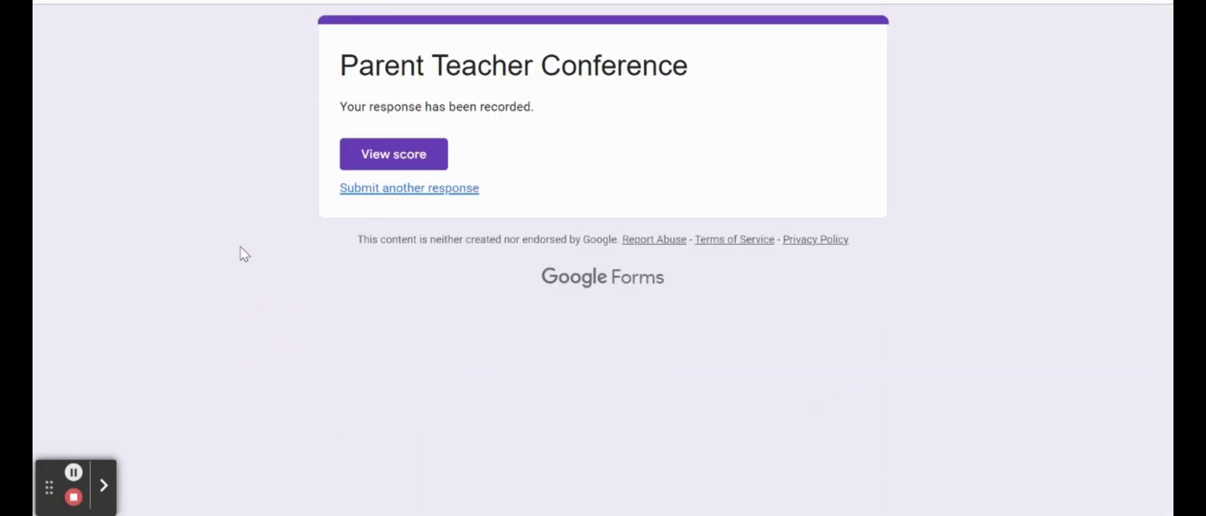
Check a fresh form's remaining times, then open the responses in the linked spreadsheet.
click(356, 192)
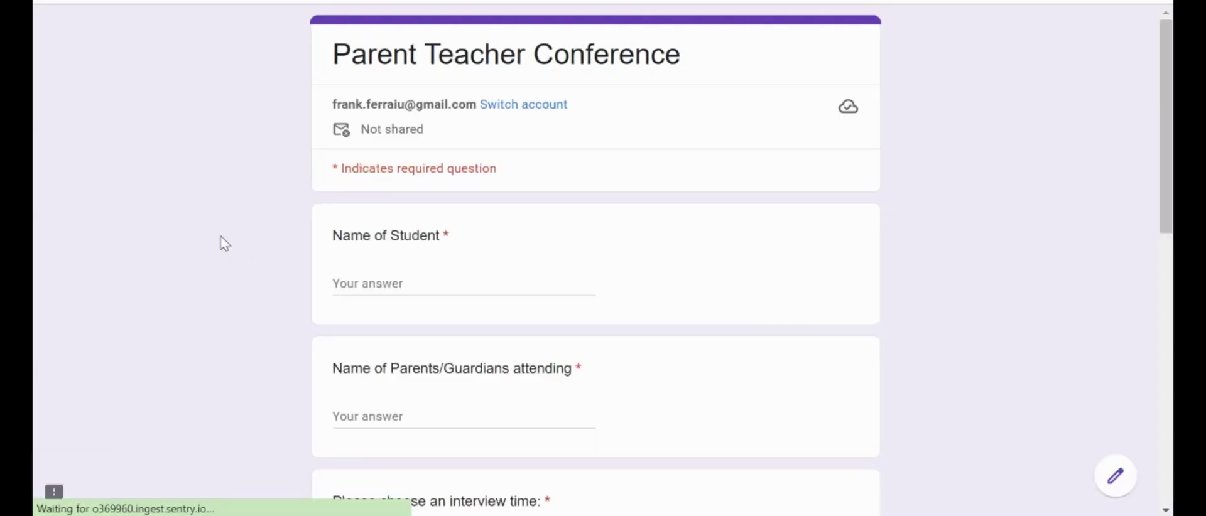
scroll(254, 212, down, 5)
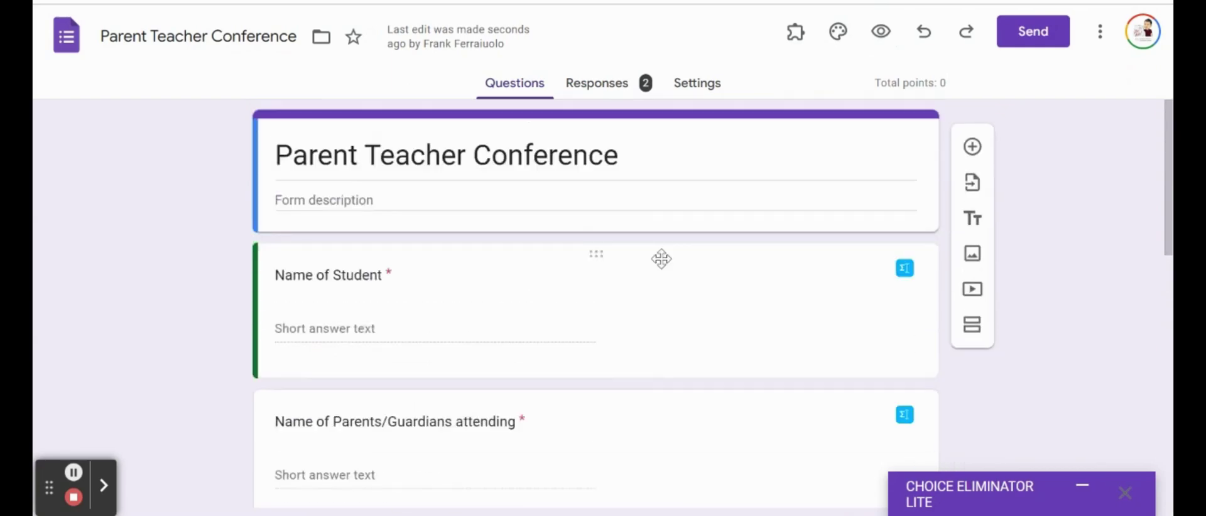
click(596, 94)
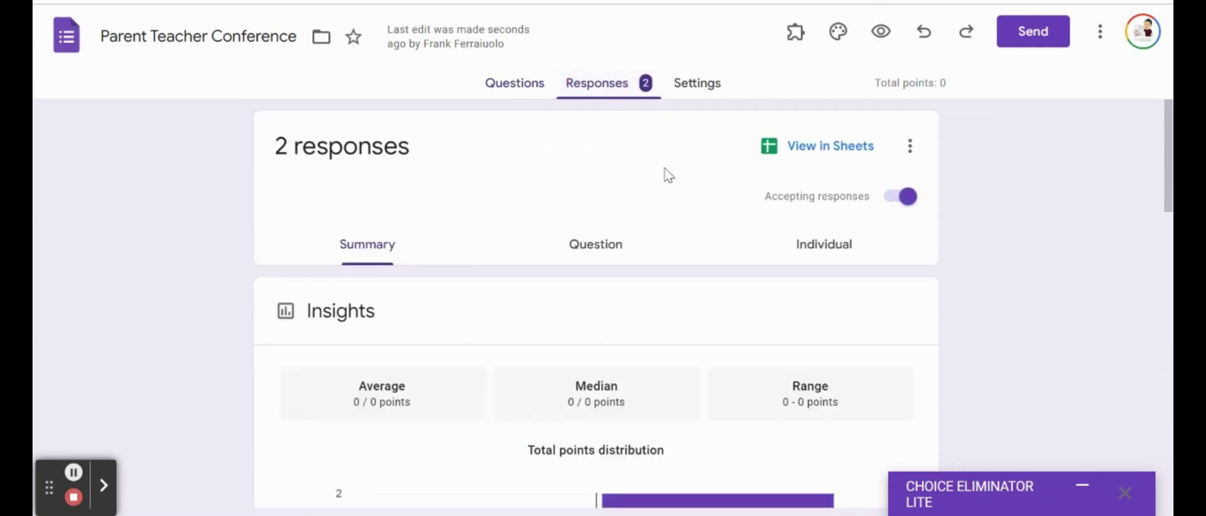
click(835, 153)
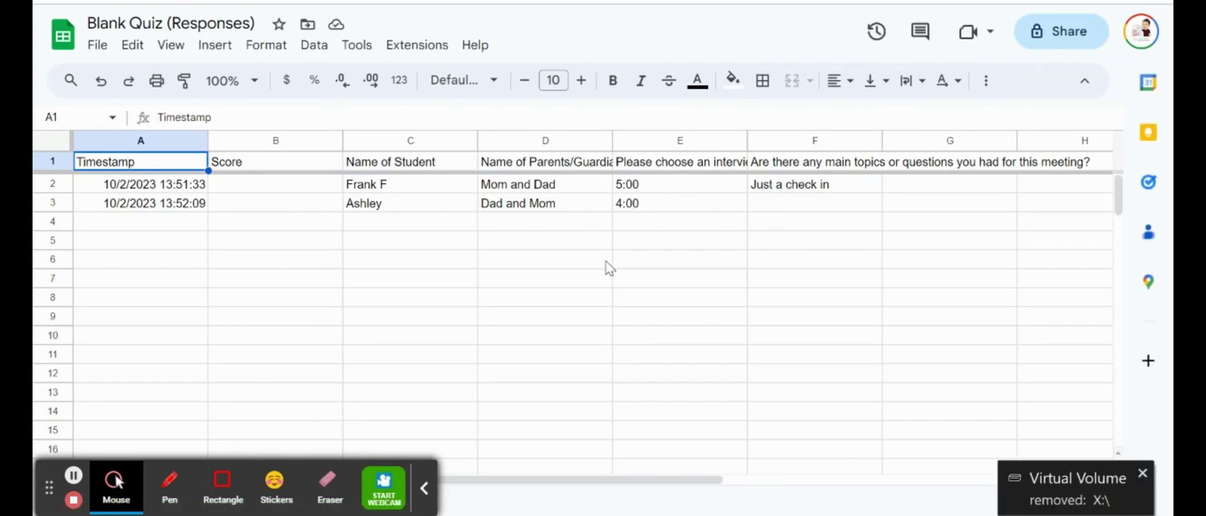
Close the 'Blank Quiz (Responses)' sheet with Ctrl+W after checking the 5:00 and 4:00 entries.
key(ctrl+w)
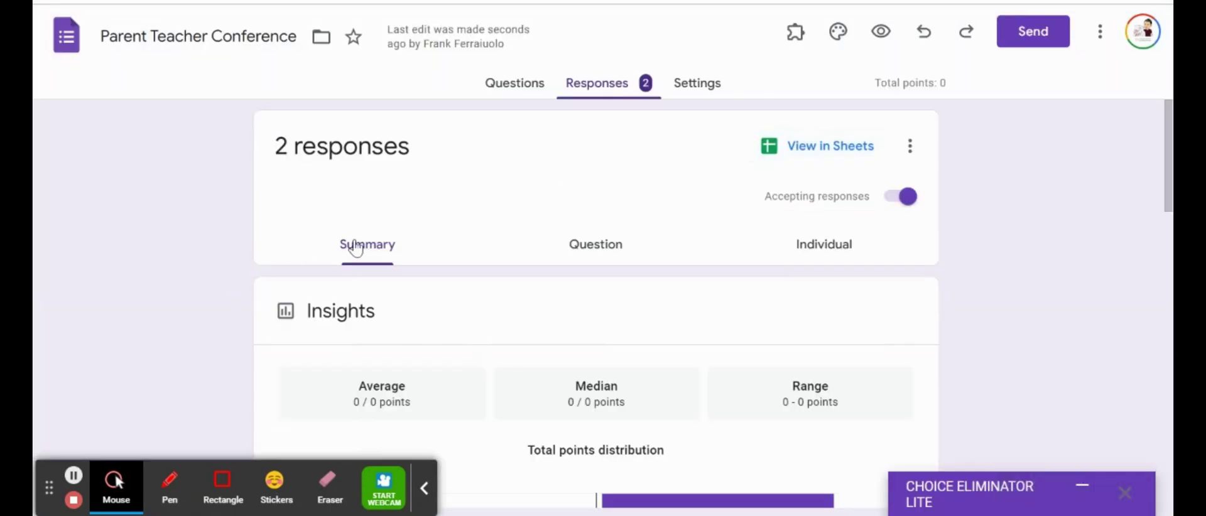
Go to the Questions tab and scroll to the interview-time question, now starting at 4:20.
click(357, 247)
click(507, 86)
scroll(149, 260, down, 5)
scroll(149, 260, down, 2)
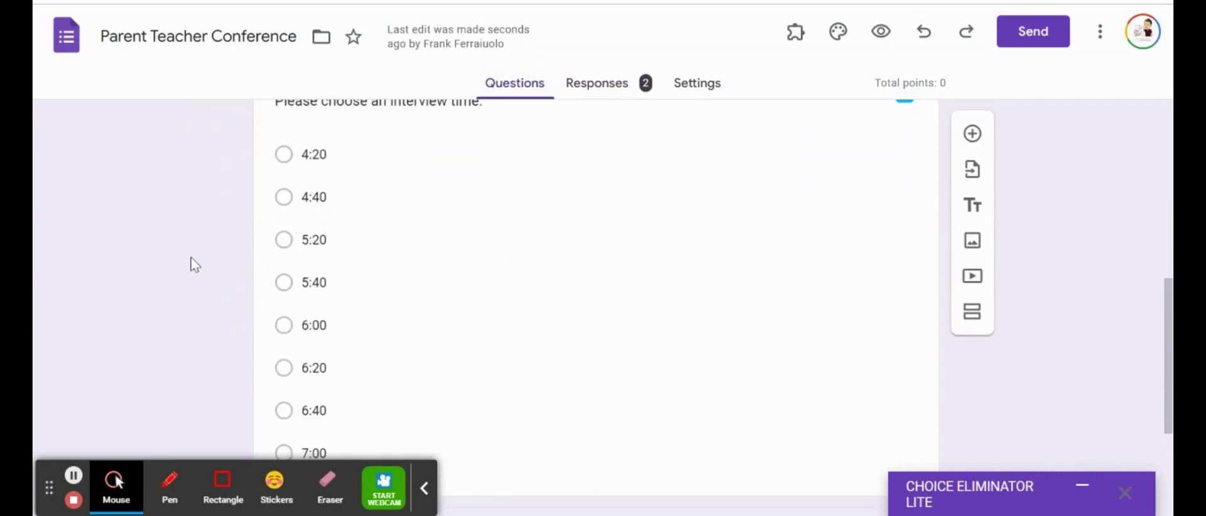
click(422, 493)
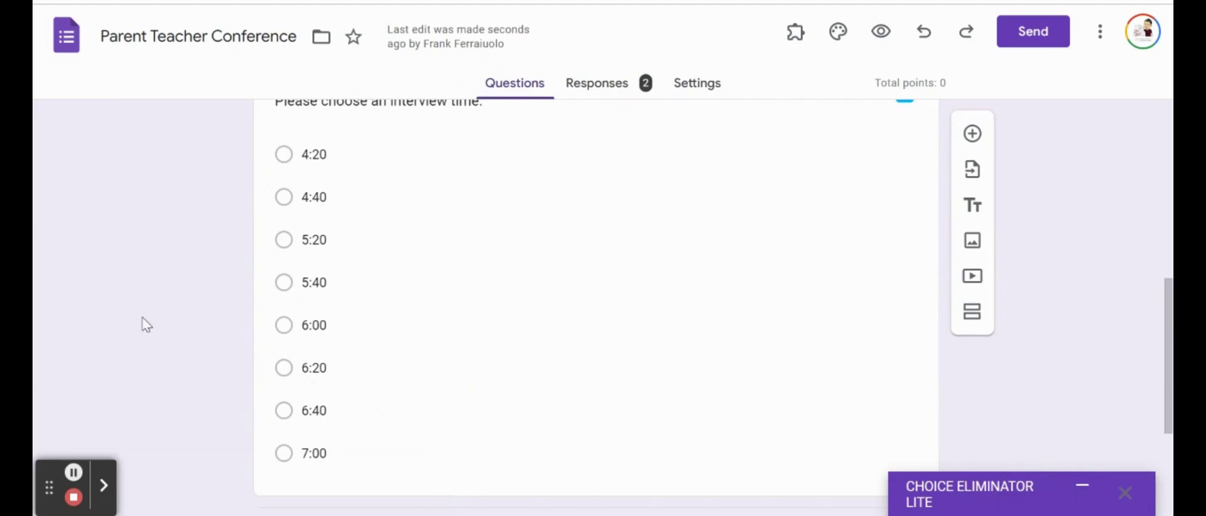
scroll(146, 323, down, 1)
scroll(146, 323, up, 1)
scroll(206, 250, down, 2)
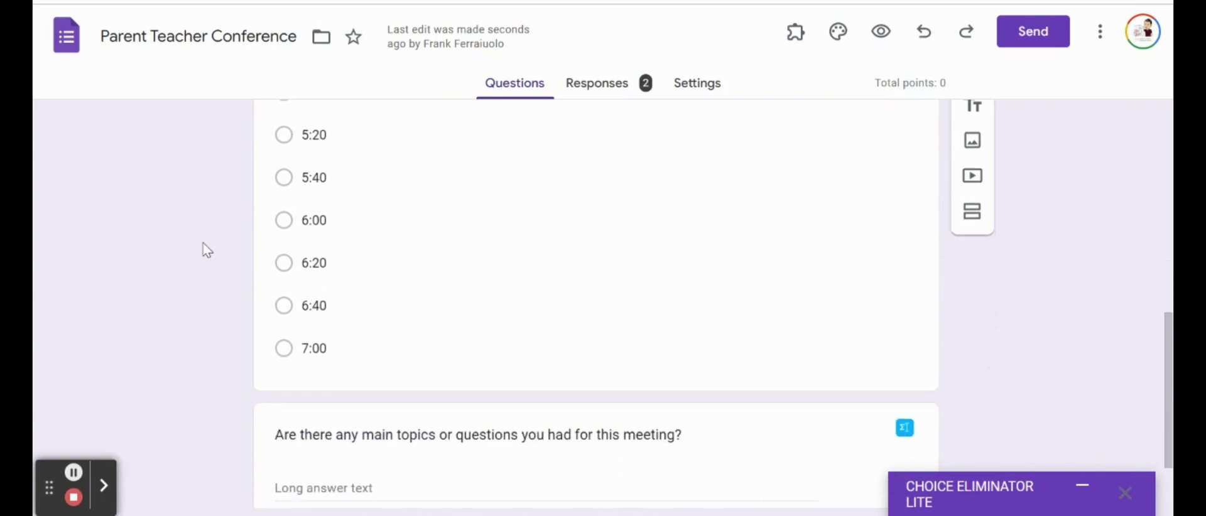
scroll(206, 250, up, 2)
scroll(206, 250, up, 1)
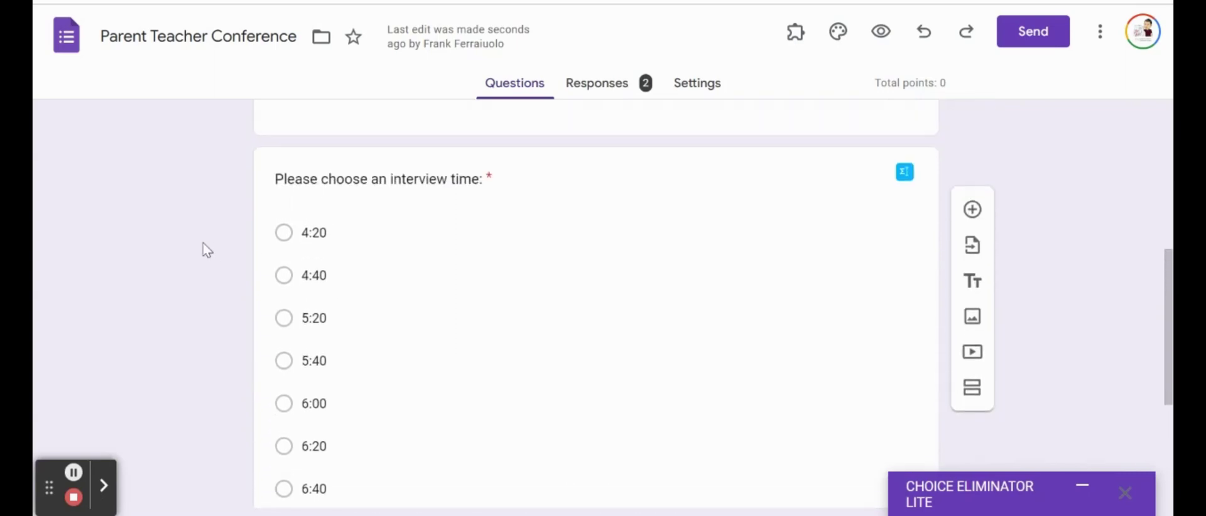